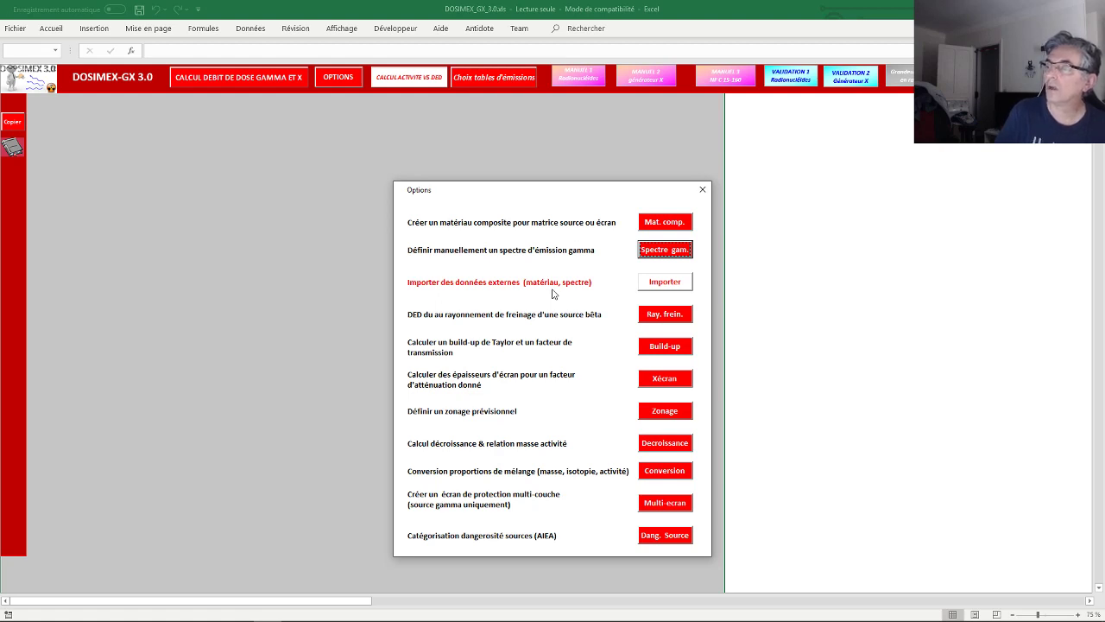
Open the dose rate estimation for beta bremsstrahlung and choose 90Y from the recorded radionuclides as the emitter
{"action": "left_click", "coordinate": [658, 316]}
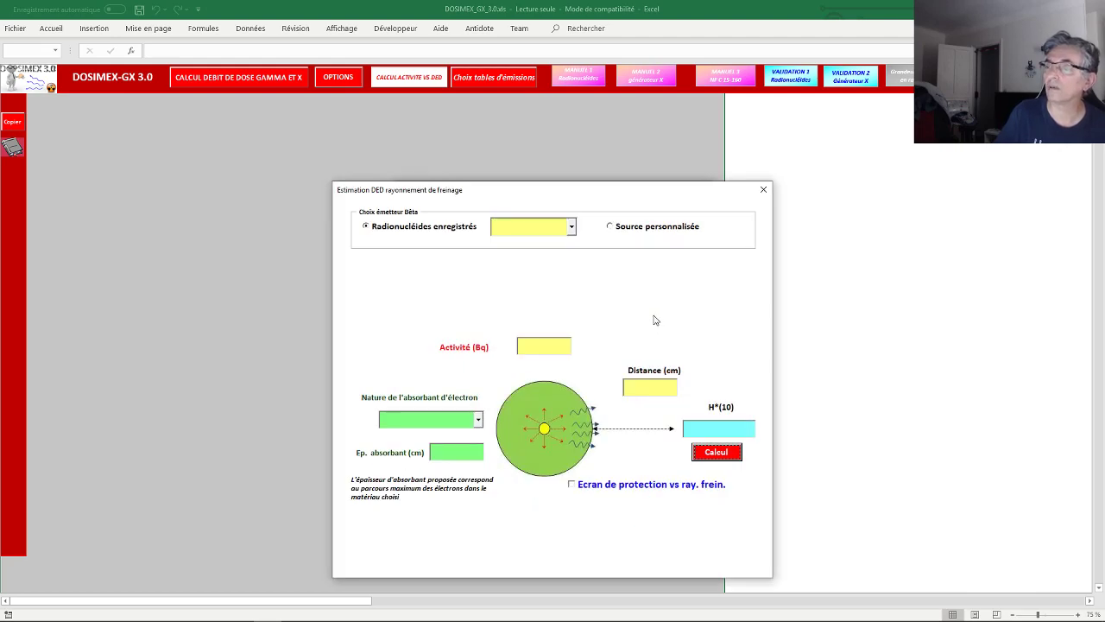
{"action": "left_click", "coordinate": [571, 229]}
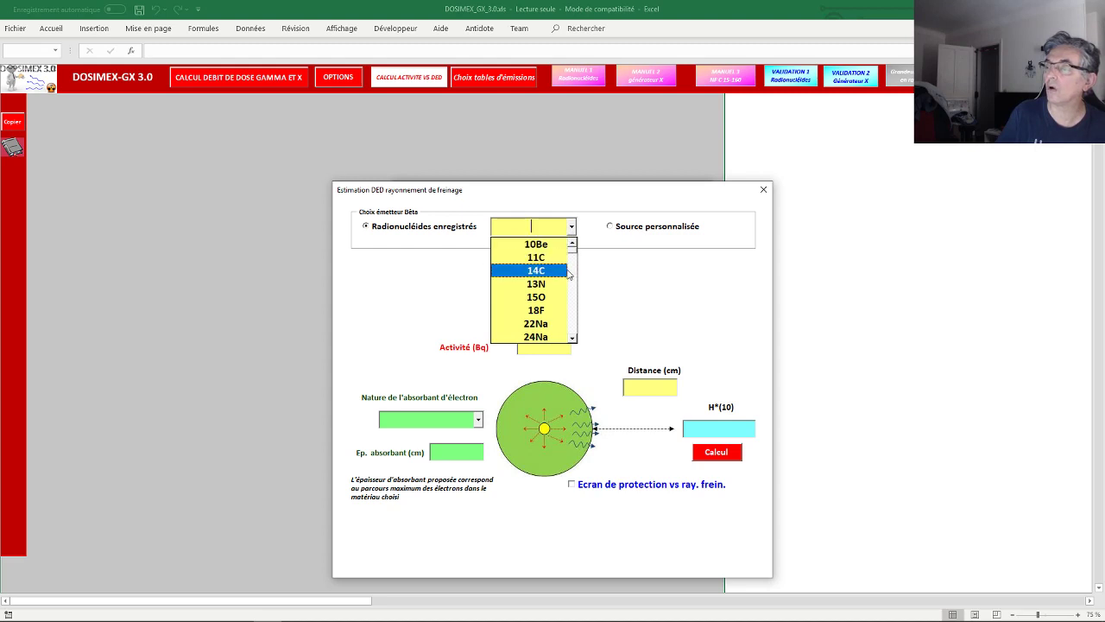
{"action": "left_click", "coordinate": [543, 312]}
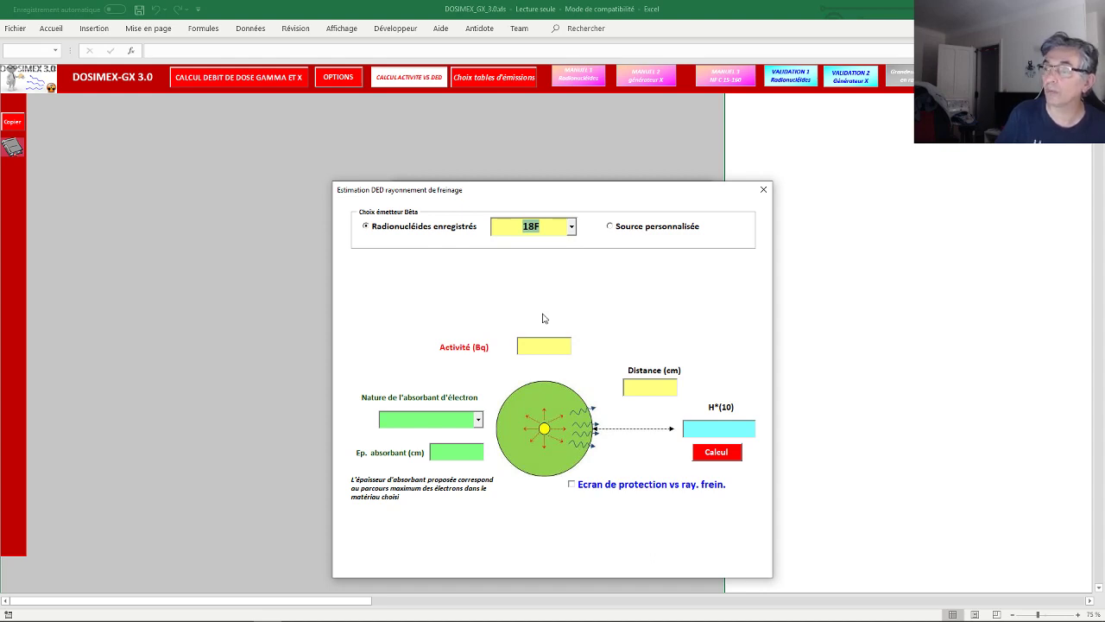
{"action": "left_click", "coordinate": [570, 227]}
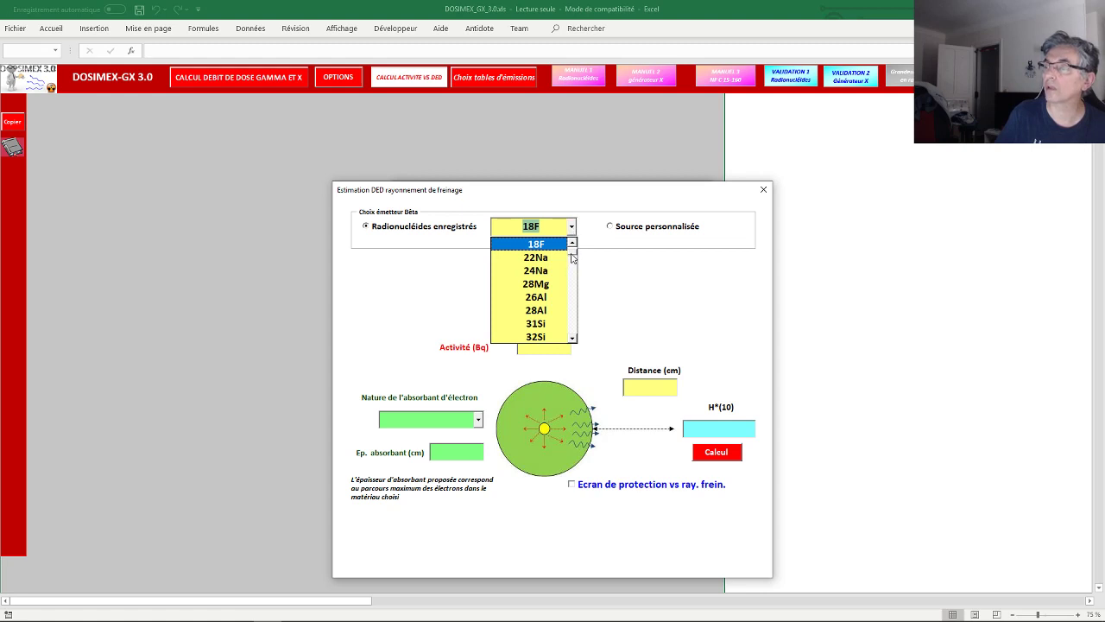
{"action": "scroll", "coordinate": [570, 259], "scroll_direction": "up", "scroll_amount": 1}
{"action": "left_click_drag", "start_coordinate": [540, 227], "coordinate": [512, 226]}
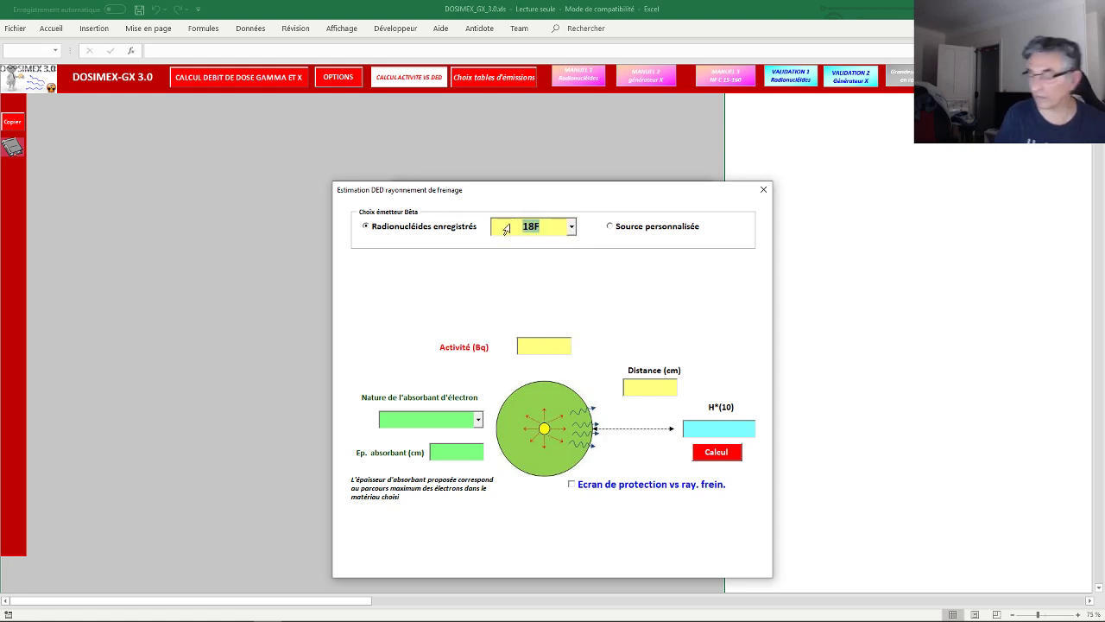
{"action": "type", "text": "90Sr"}
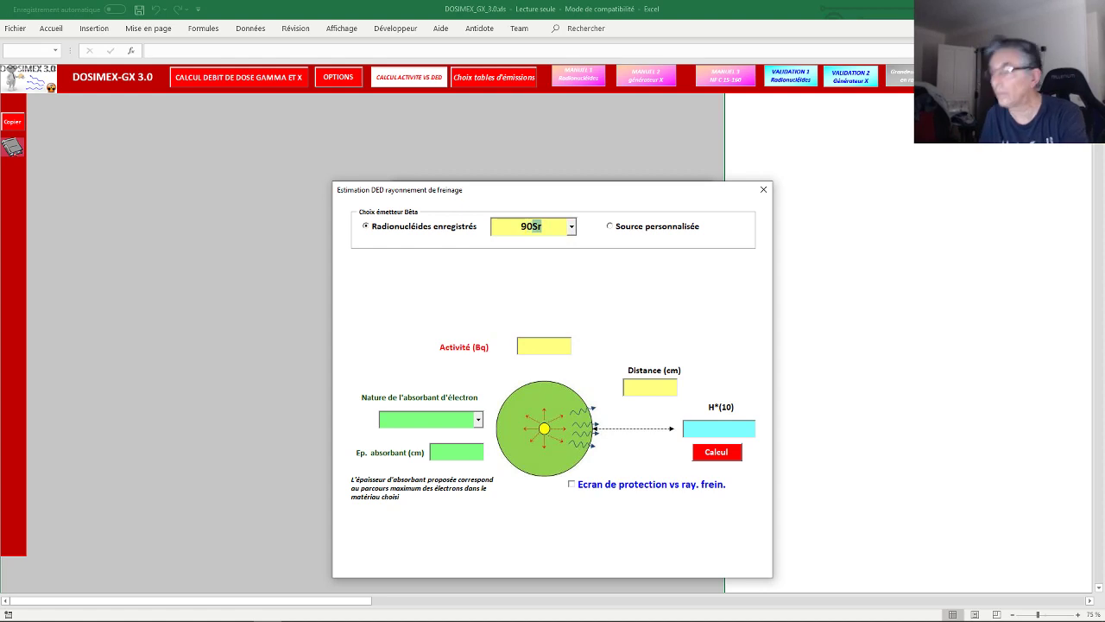
{"action": "left_click", "coordinate": [569, 229]}
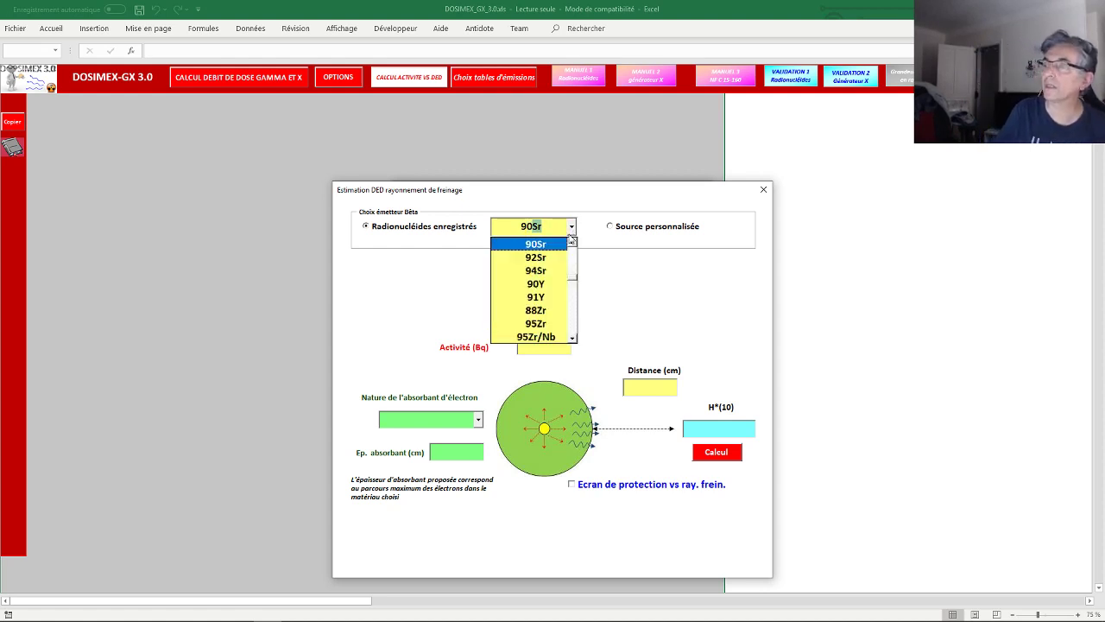
{"action": "left_click", "coordinate": [555, 286]}
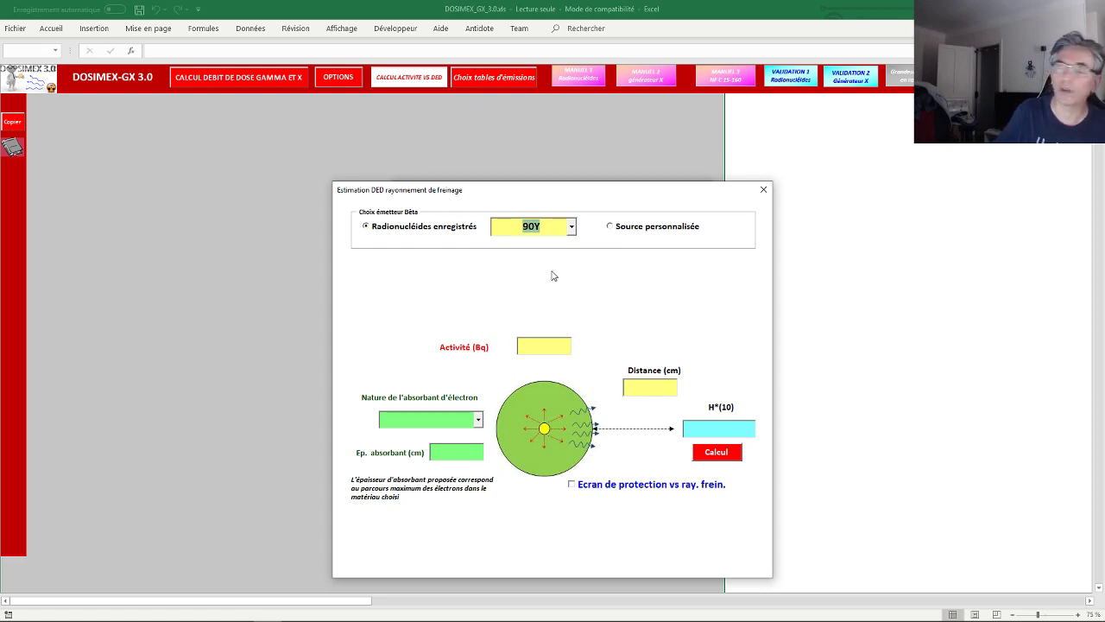
Set the source activity to 100E6 Bq and choose Eau as the electron absorber
{"action": "left_click", "coordinate": [537, 351]}
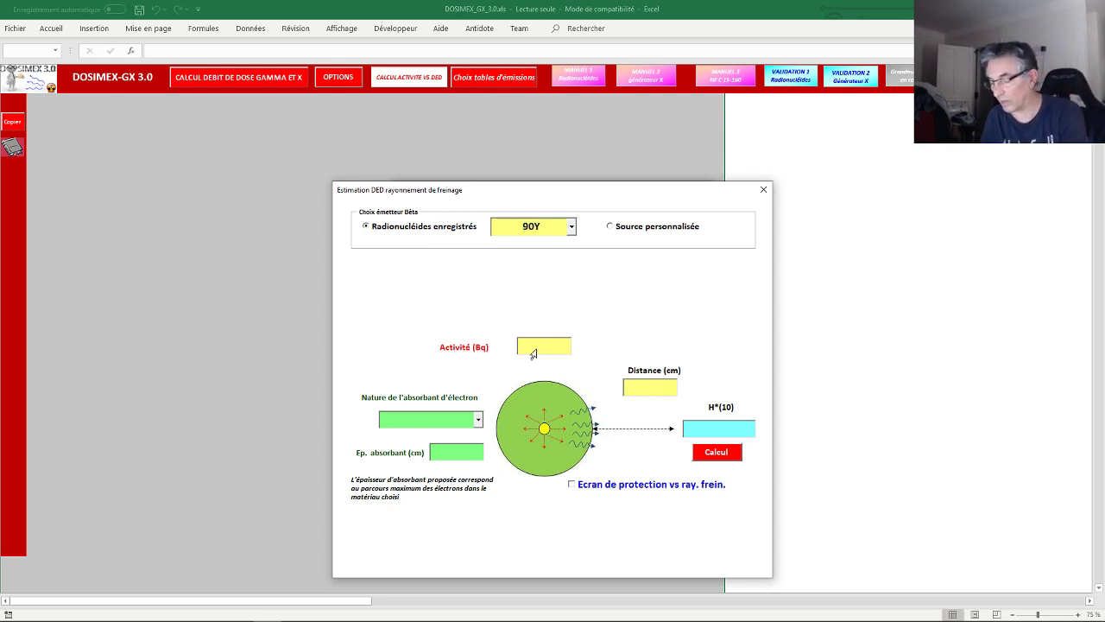
{"action": "type", "text": "100E"}
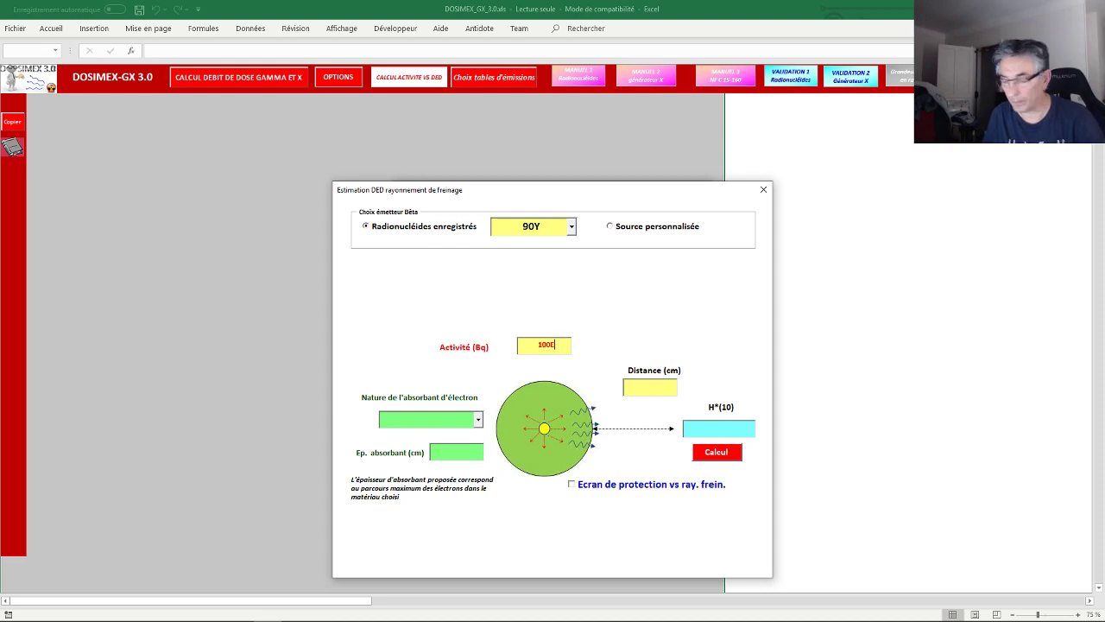
{"action": "type", "text": "6"}
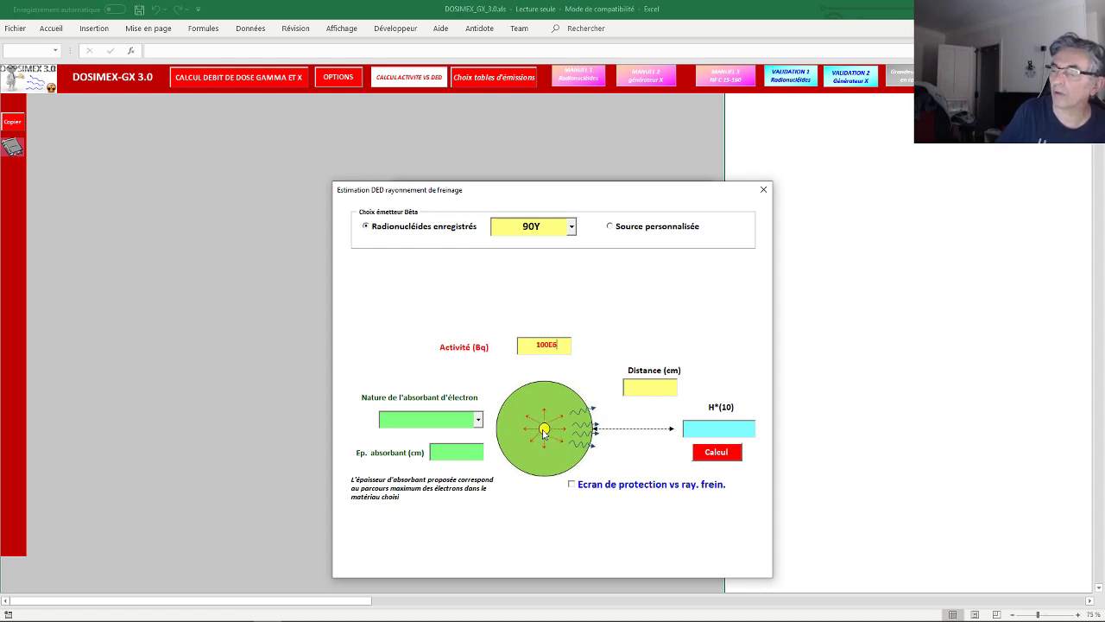
{"action": "left_click", "coordinate": [480, 421]}
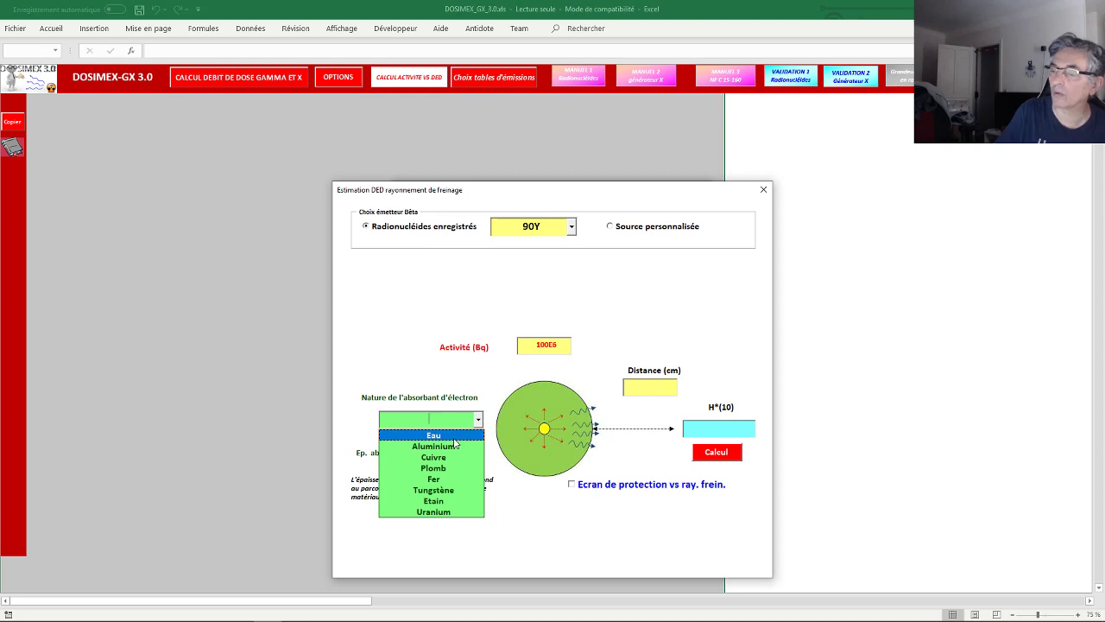
{"action": "left_click", "coordinate": [454, 439]}
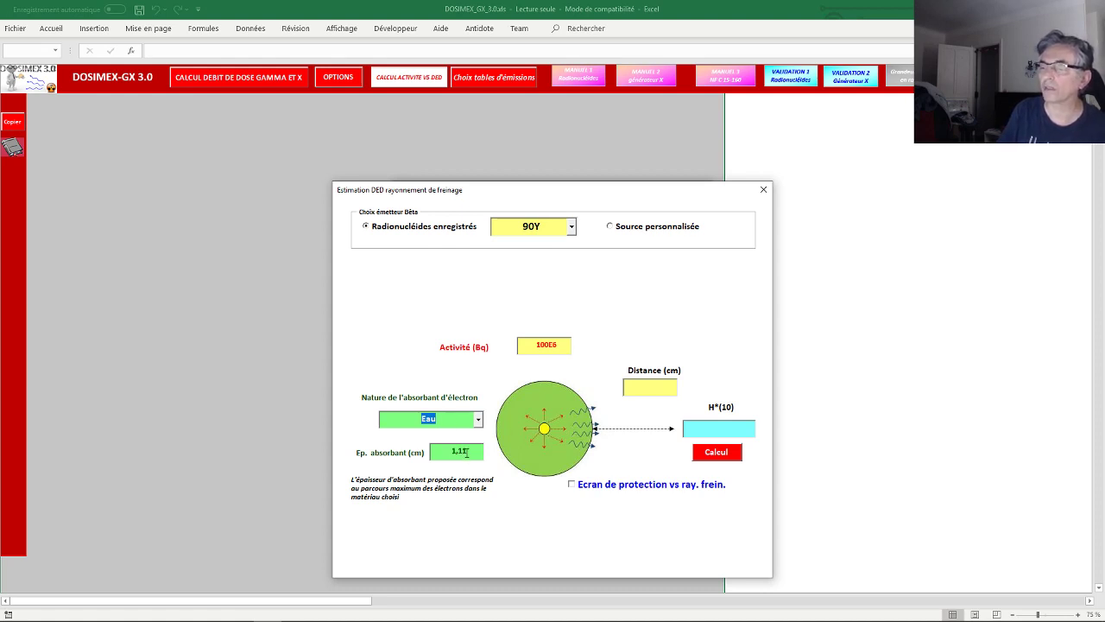
Set the distance to 100 cm and calculate the H*(10) dose rate without a protection screen, then close the estimation
{"action": "left_click", "coordinate": [664, 388]}
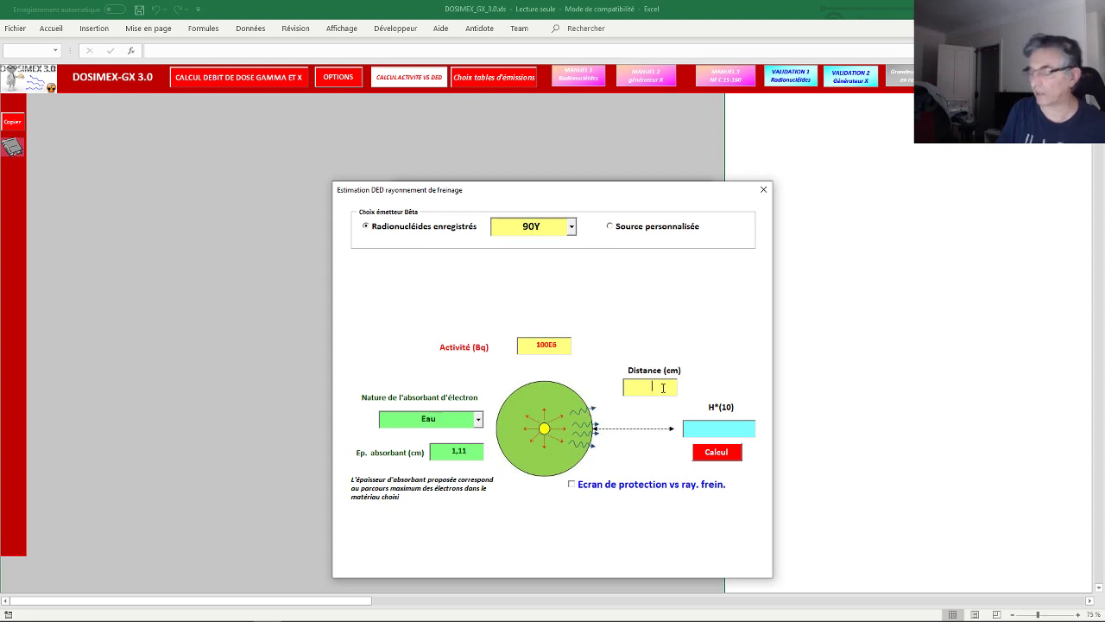
{"action": "type", "text": "100"}
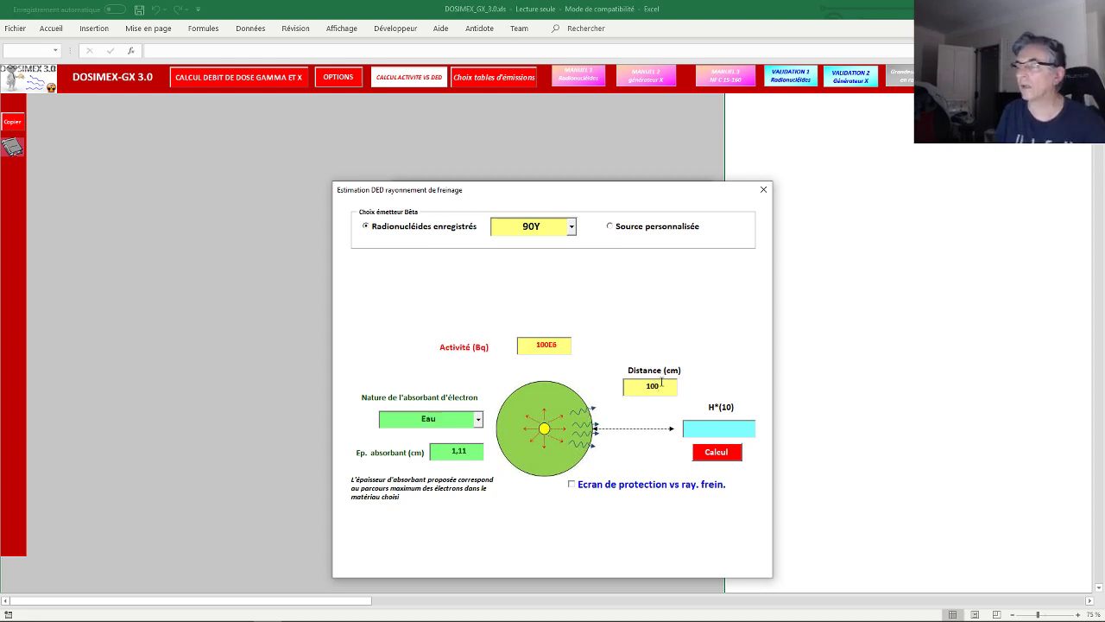
{"action": "left_click", "coordinate": [572, 485]}
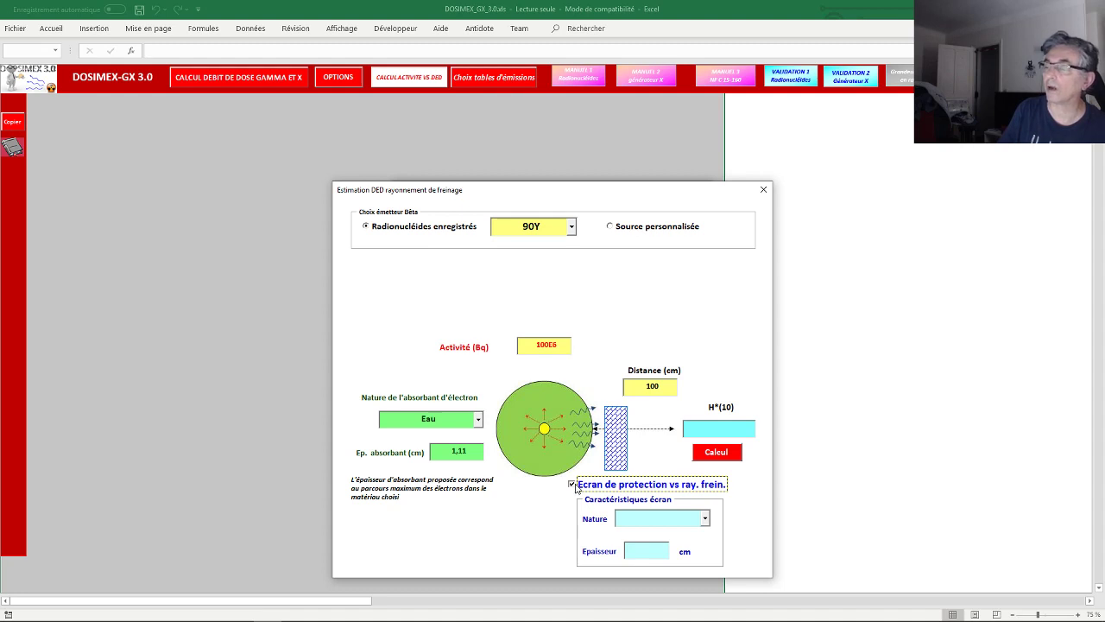
{"action": "left_click", "coordinate": [572, 484]}
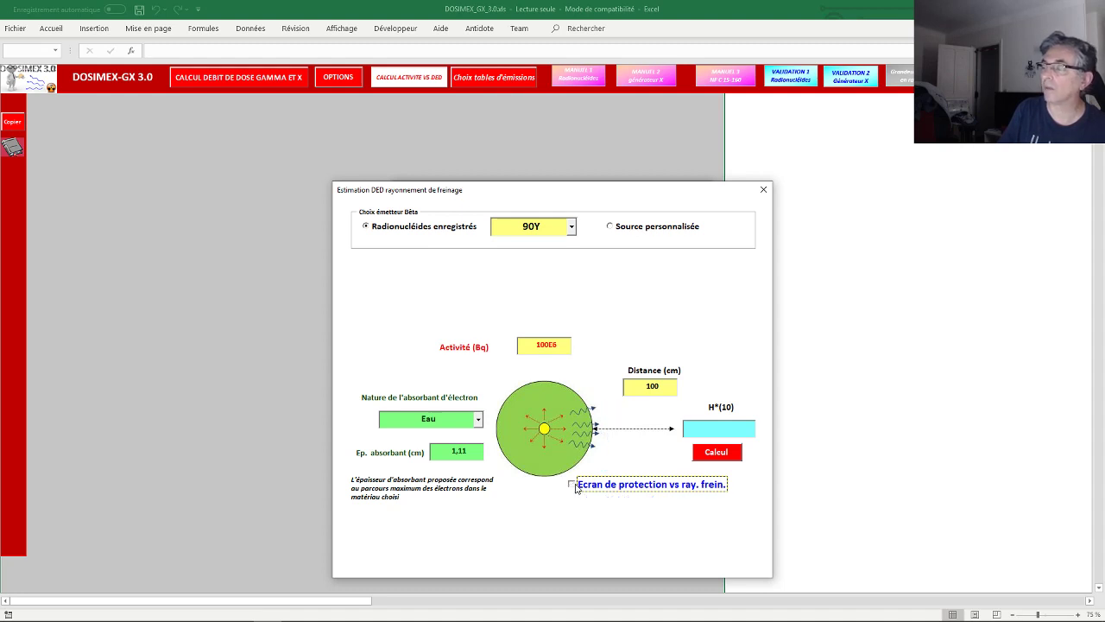
{"action": "left_click", "coordinate": [723, 451]}
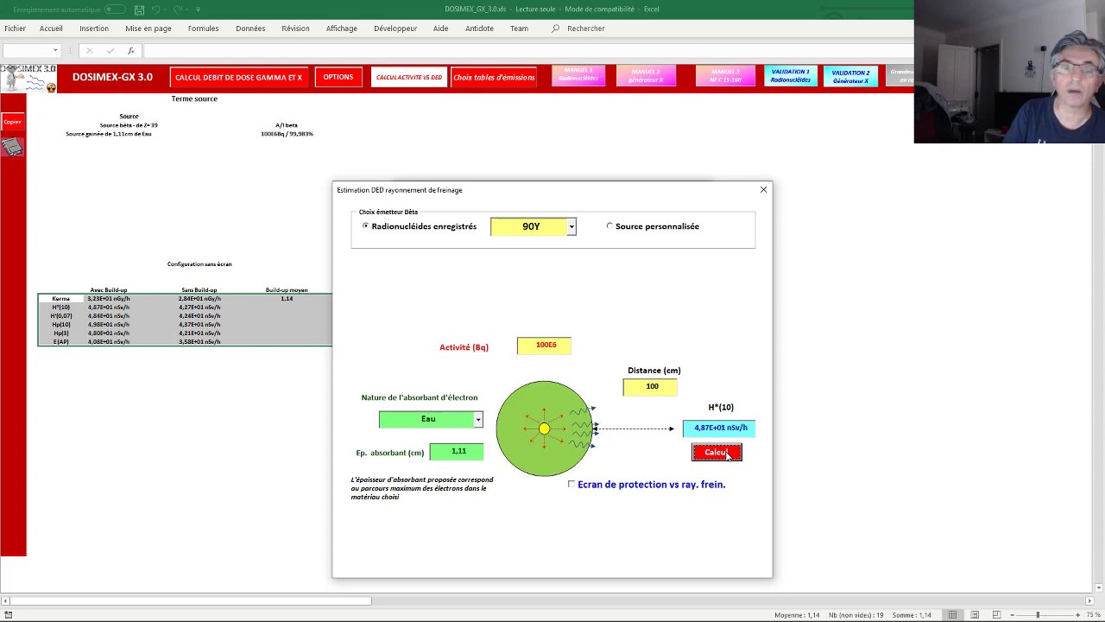
{"action": "left_click", "coordinate": [764, 192]}
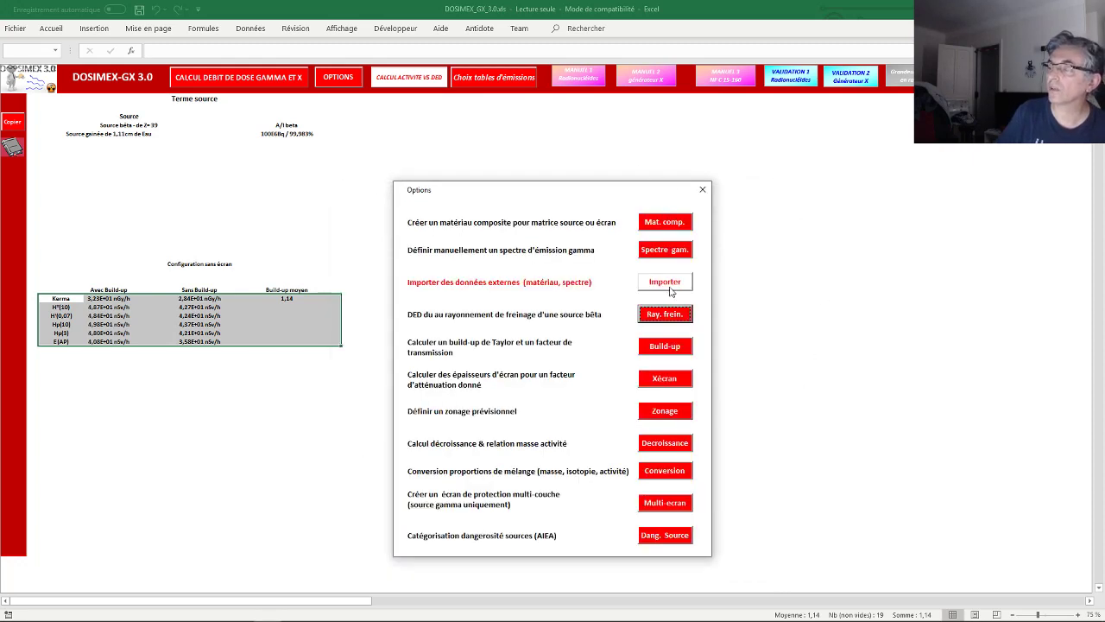
Calculate the Taylor build-up and transmission factor for 661 keV gammas through a 100 cm Eau screen
{"action": "left_click", "coordinate": [666, 348]}
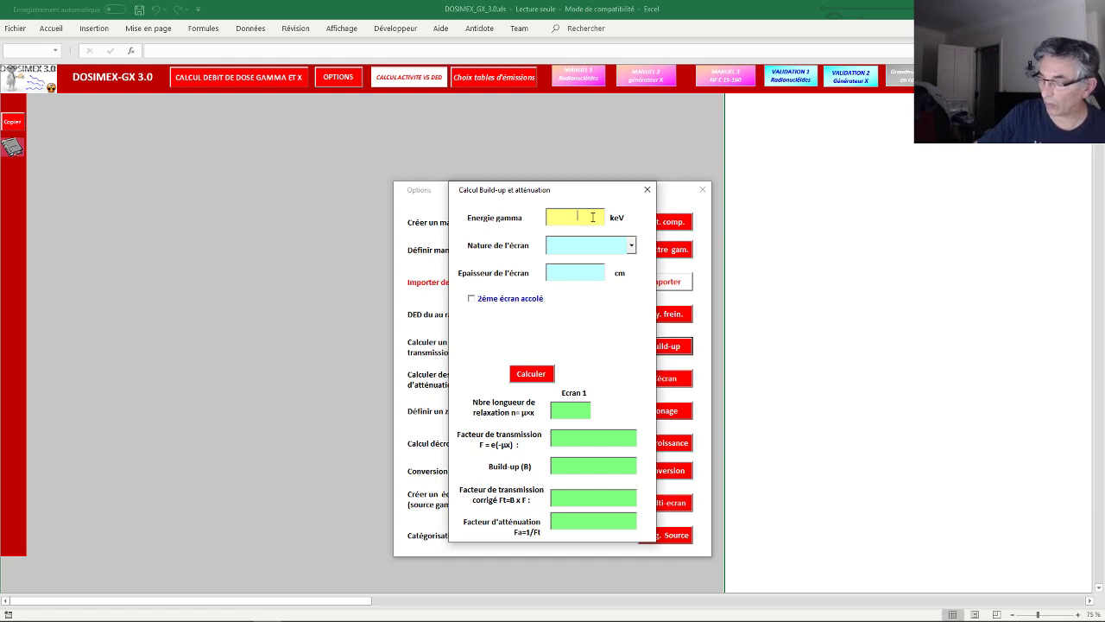
{"action": "type", "text": "661"}
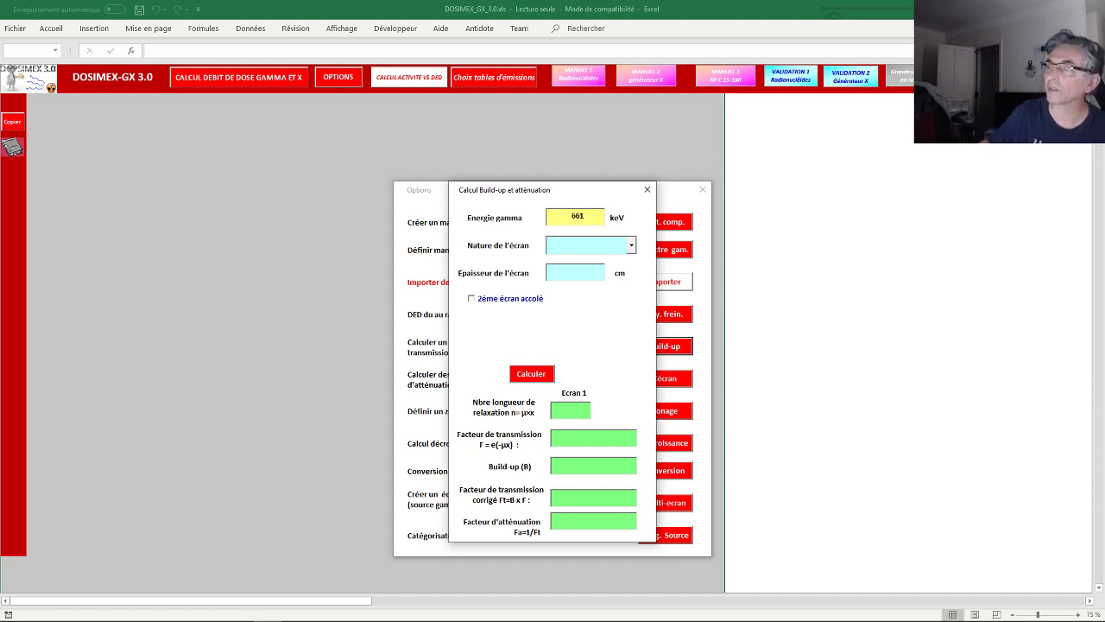
{"action": "left_click", "coordinate": [633, 248]}
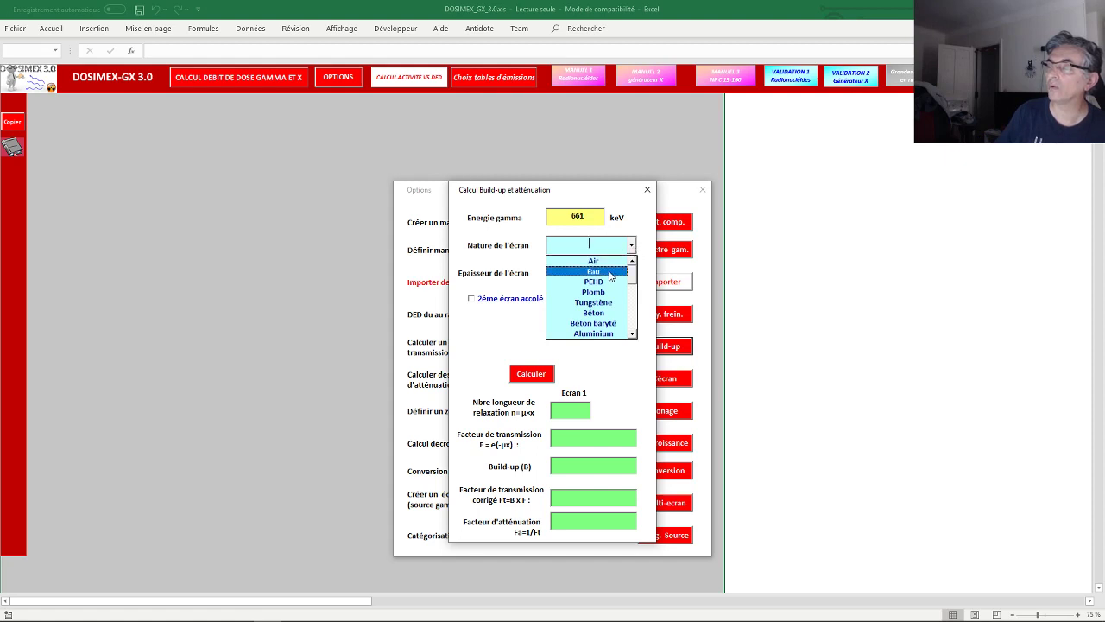
{"action": "left_click", "coordinate": [610, 272]}
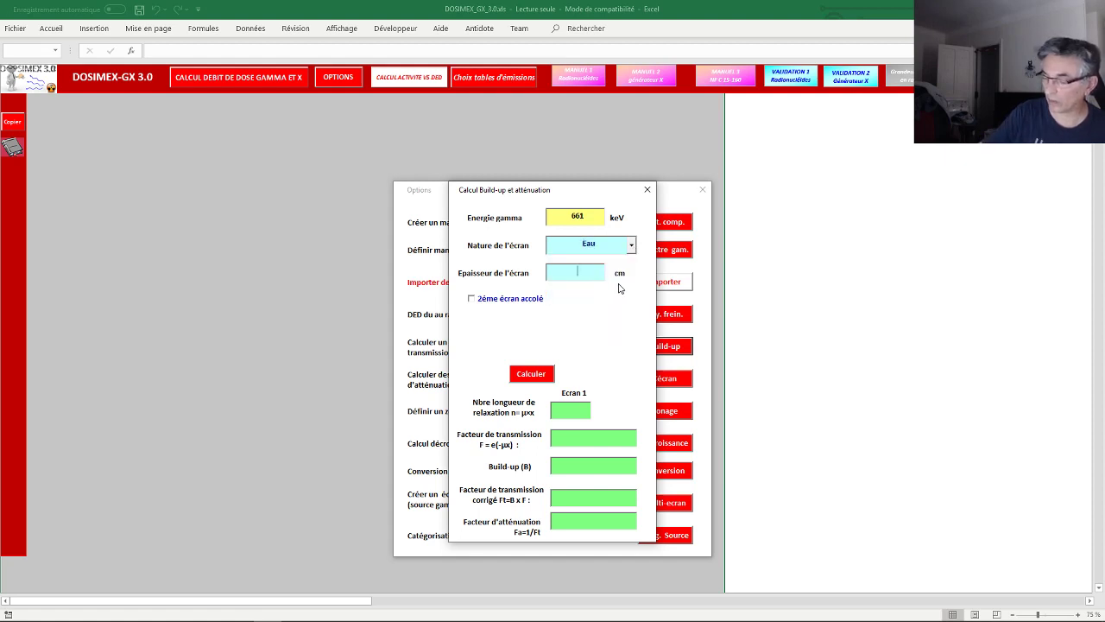
{"action": "type", "text": "100"}
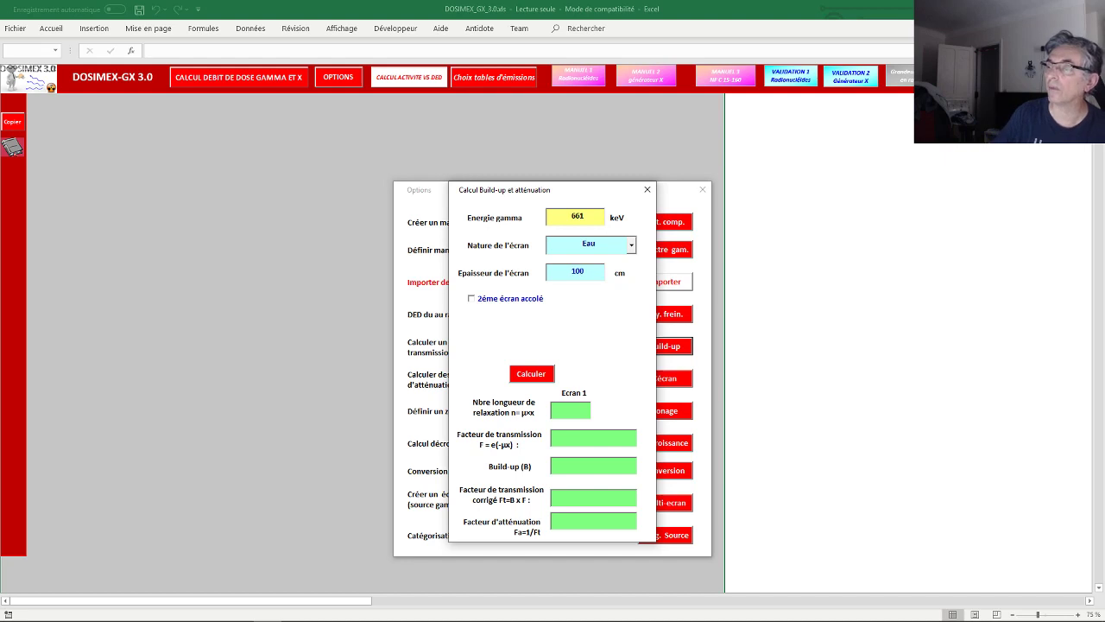
{"action": "left_click", "coordinate": [531, 374]}
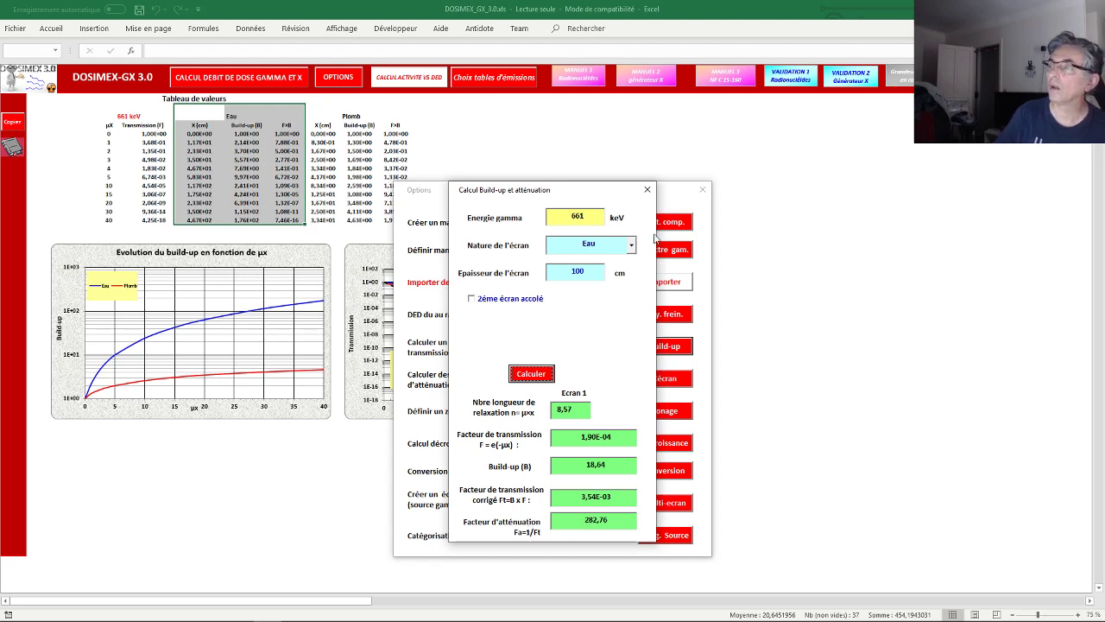
Close the calculation and options dialogs and examine the build-up and transmission factor curves for water and lead
{"action": "left_click", "coordinate": [647, 190]}
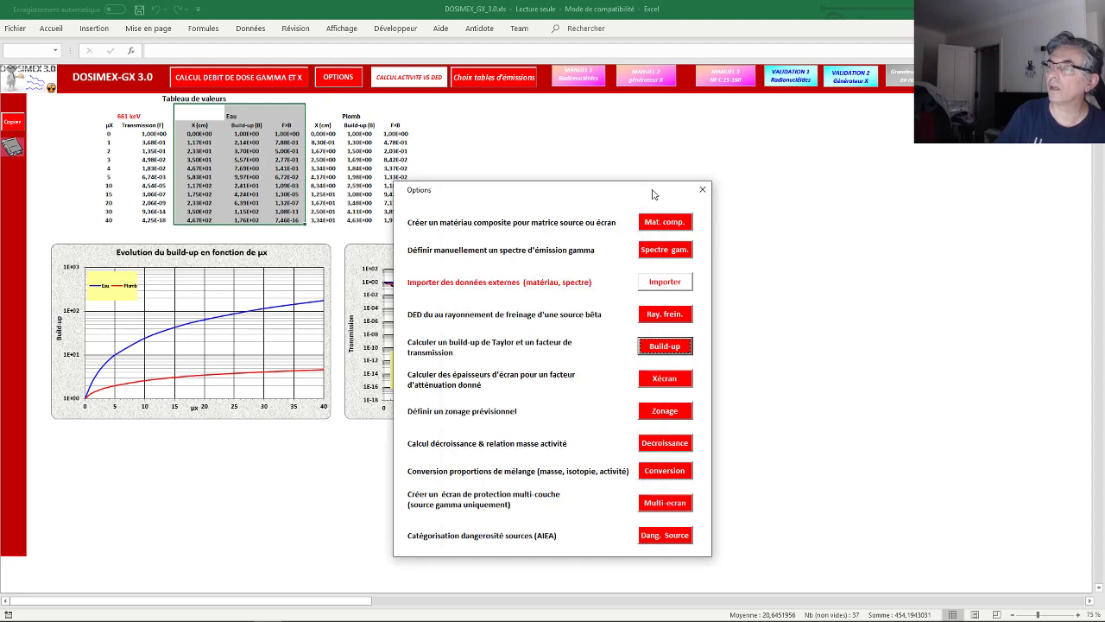
{"action": "left_click", "coordinate": [703, 191]}
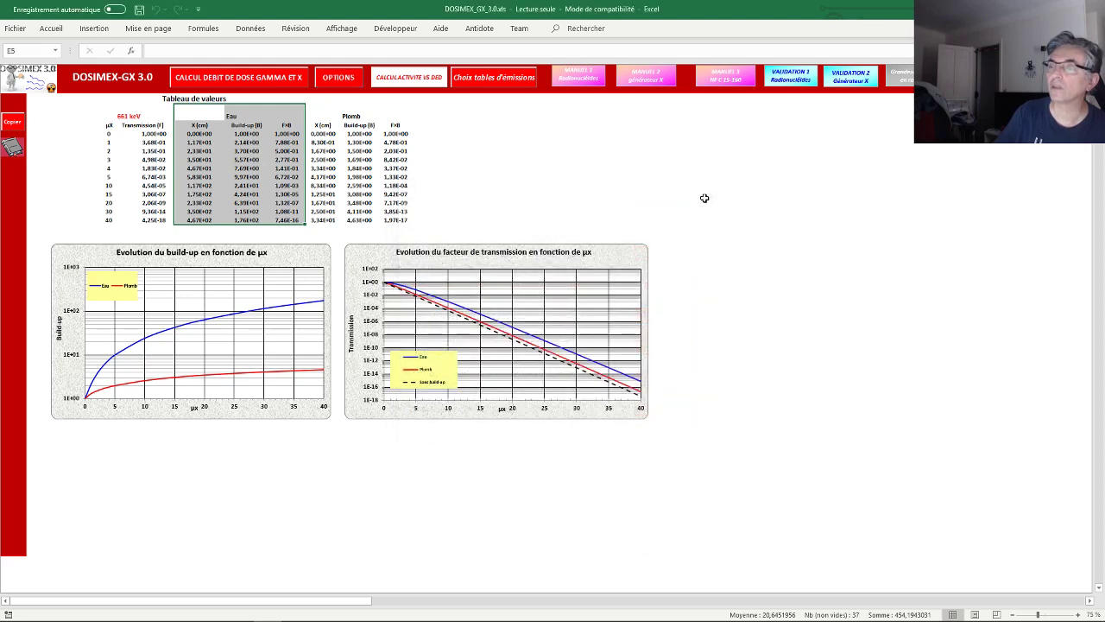
{"action": "left_click", "coordinate": [624, 193]}
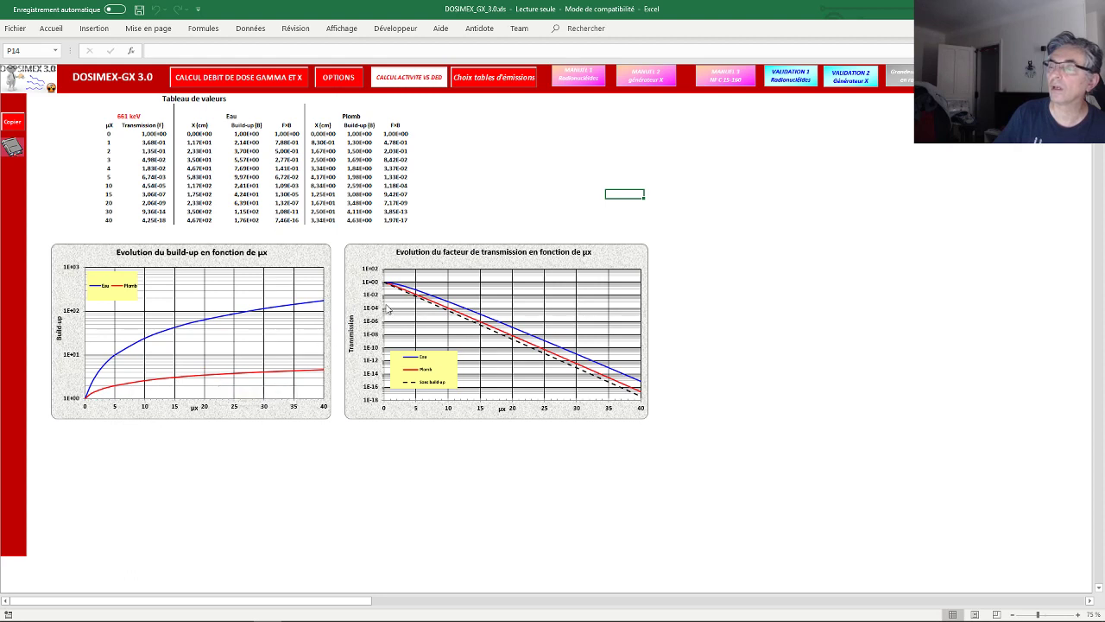
{"action": "mouse_move", "coordinate": [395, 291]}
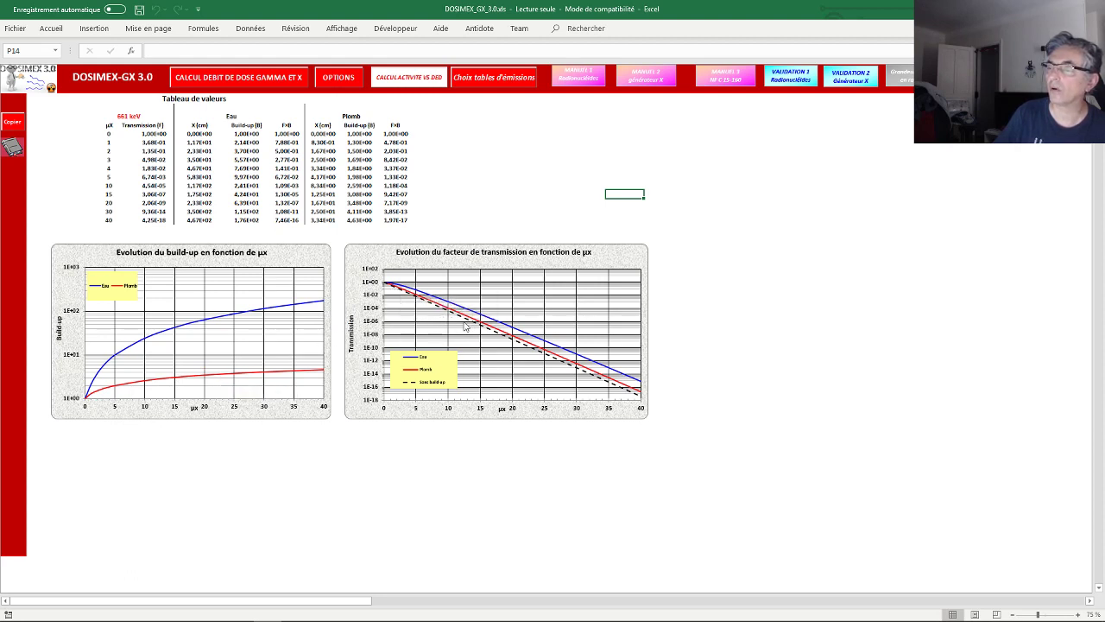
{"action": "mouse_move", "coordinate": [623, 393]}
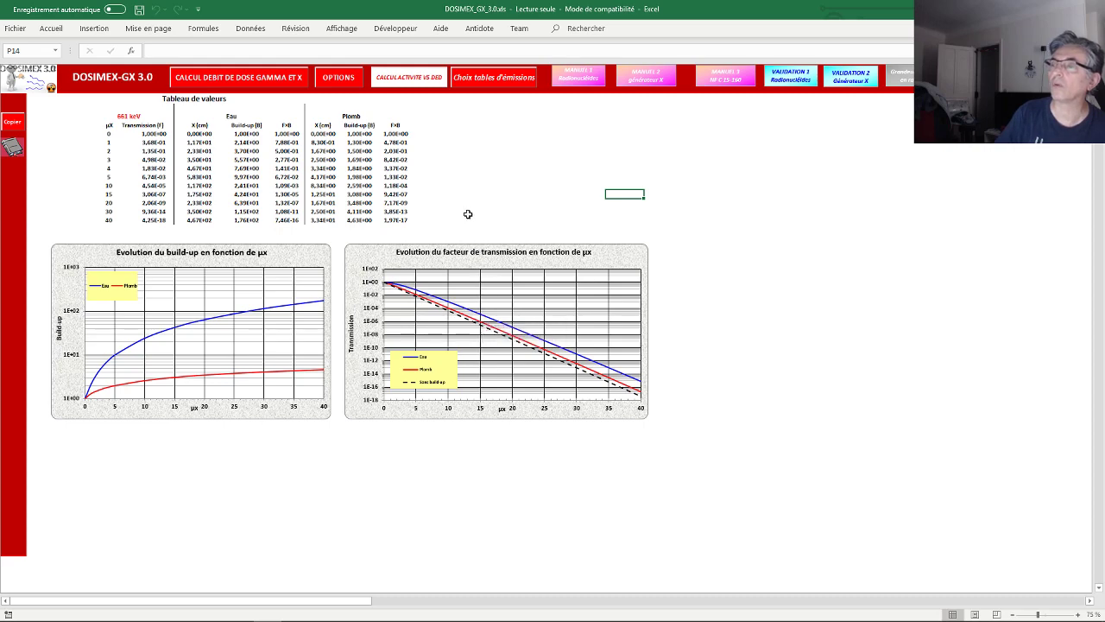
Calculate the Eau screen thickness that attenuates 661 keV gammas by a factor of 1/125
{"action": "left_click", "coordinate": [347, 82]}
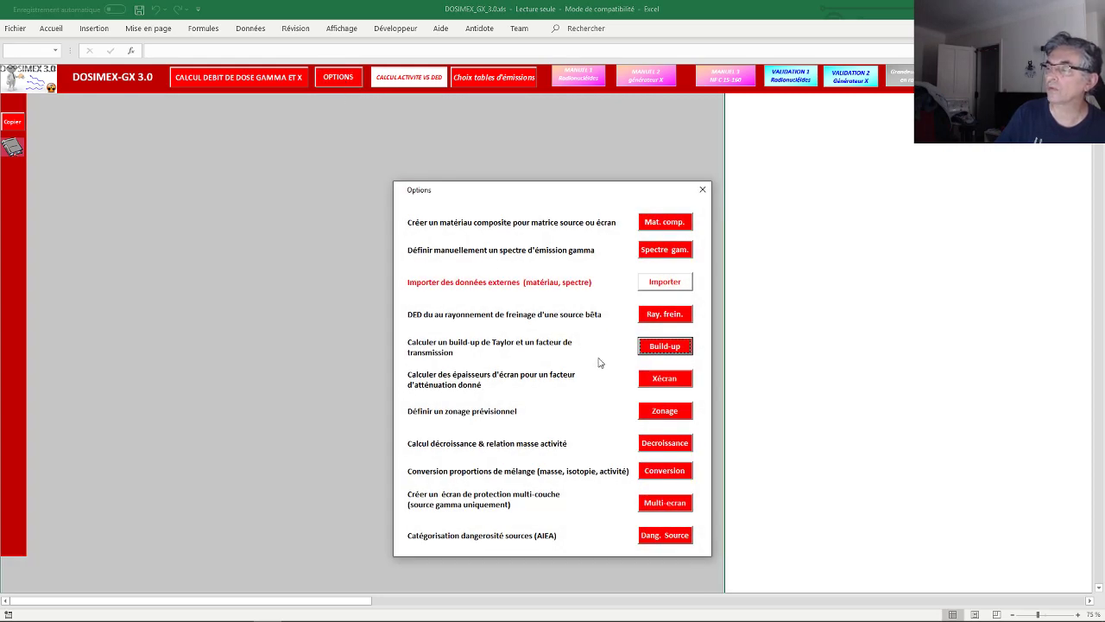
{"action": "left_click", "coordinate": [660, 384]}
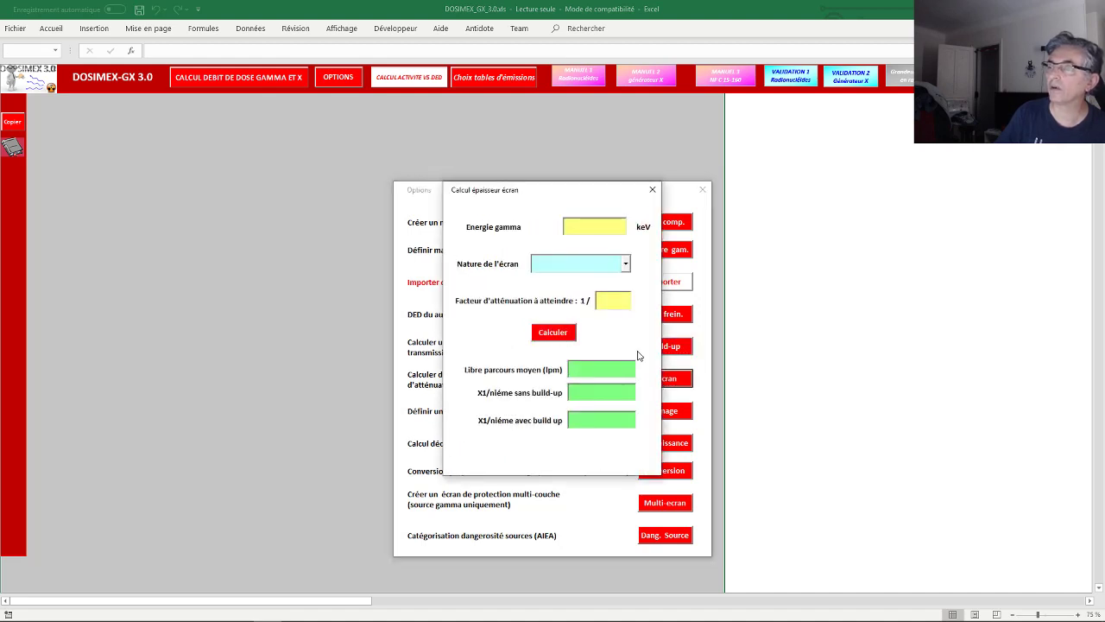
{"action": "left_click", "coordinate": [603, 227]}
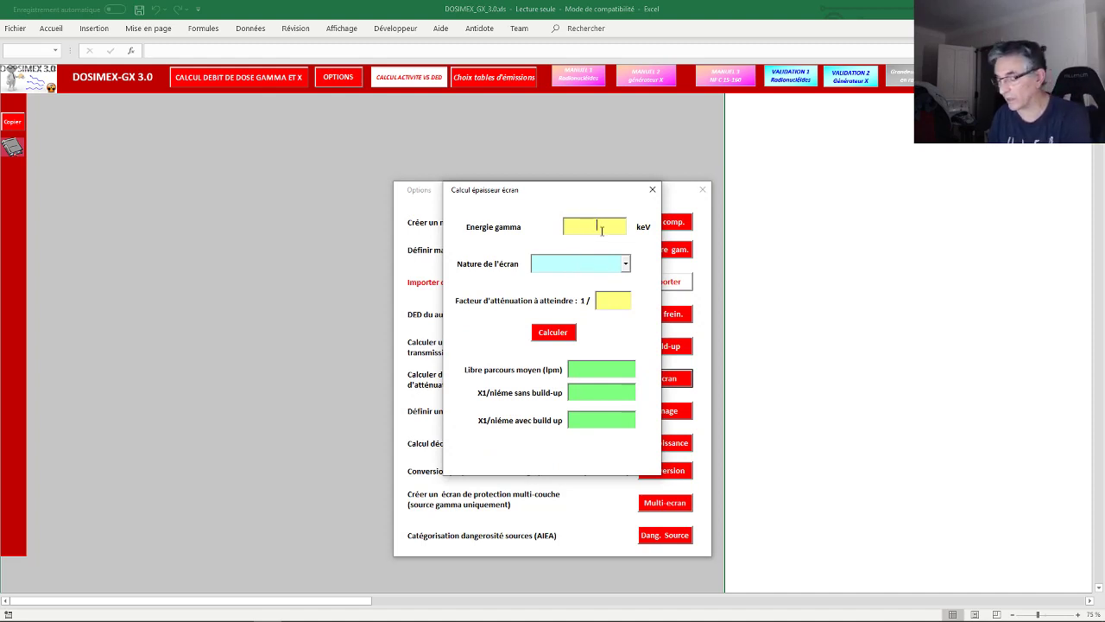
{"action": "type", "text": "661"}
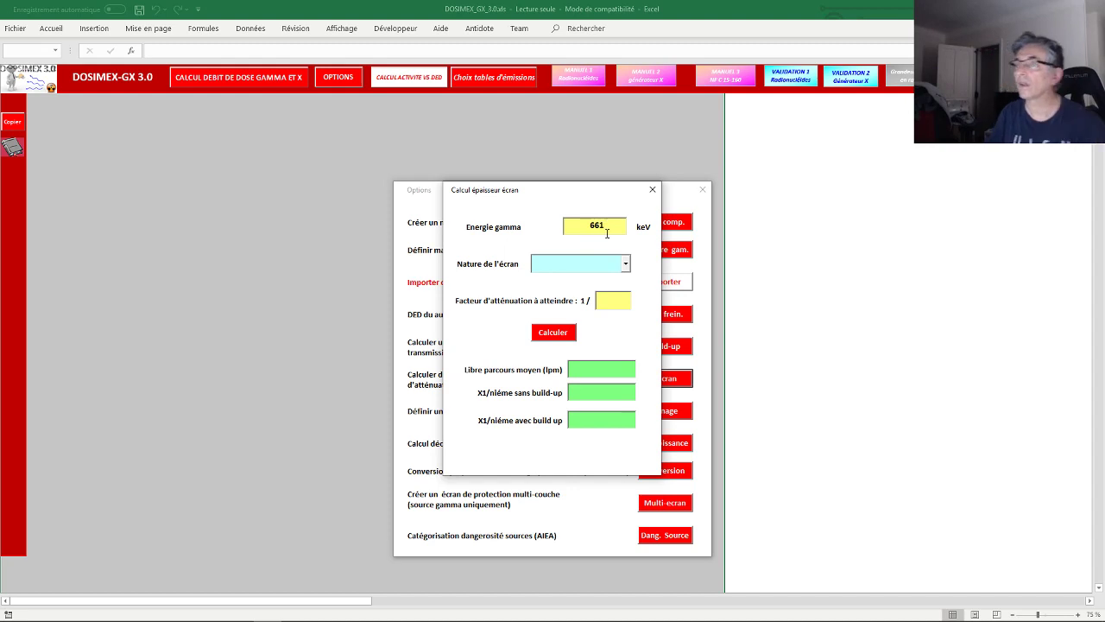
{"action": "left_click", "coordinate": [627, 266]}
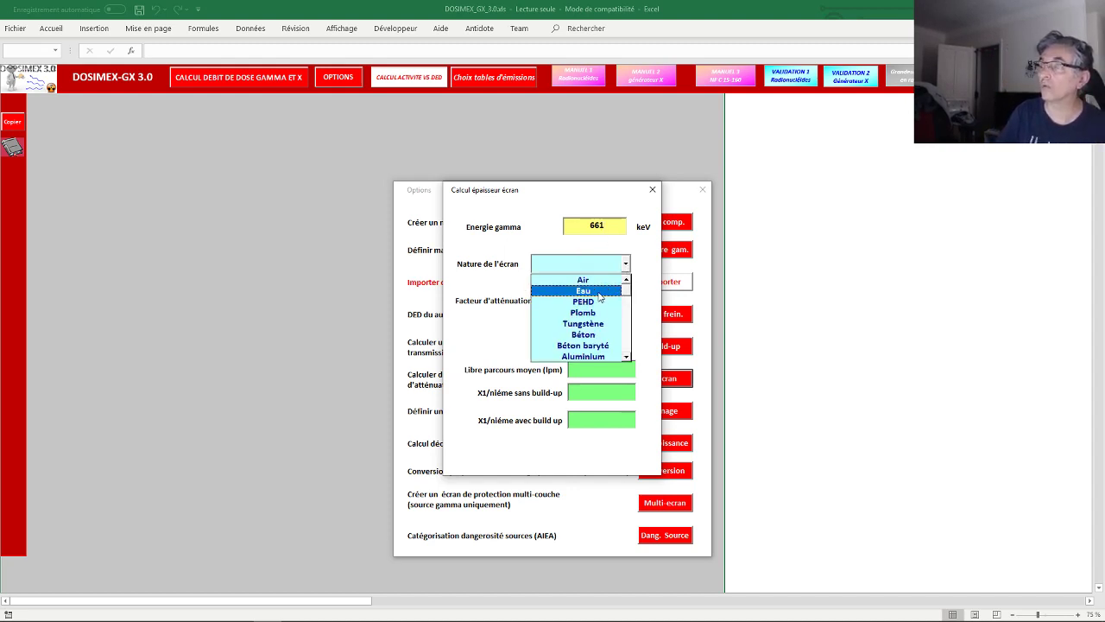
{"action": "left_click", "coordinate": [593, 292]}
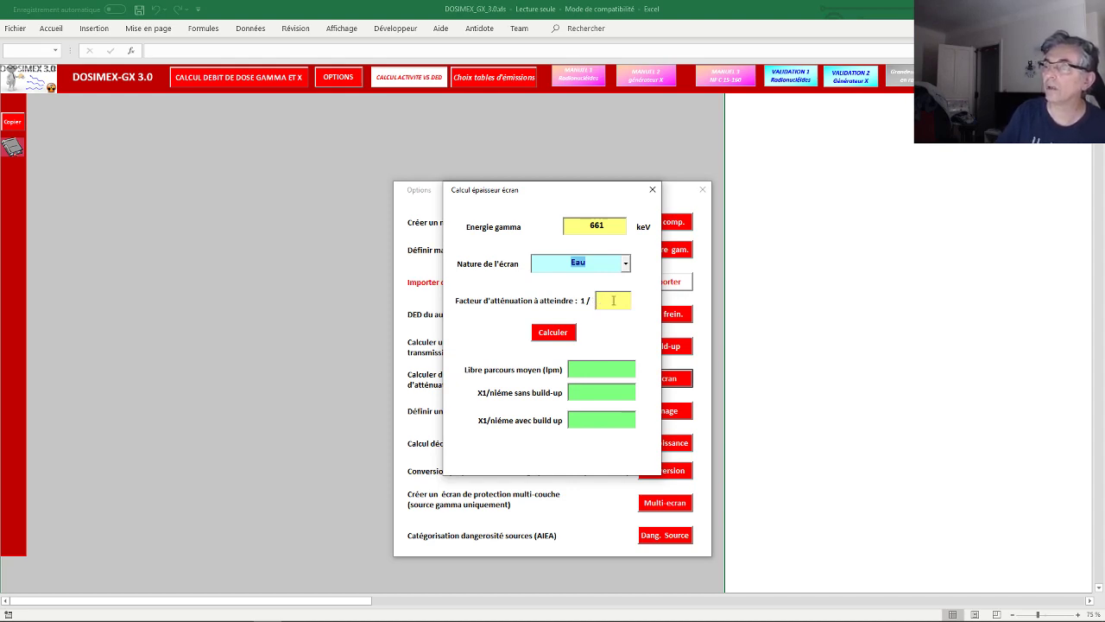
{"action": "left_click", "coordinate": [613, 300]}
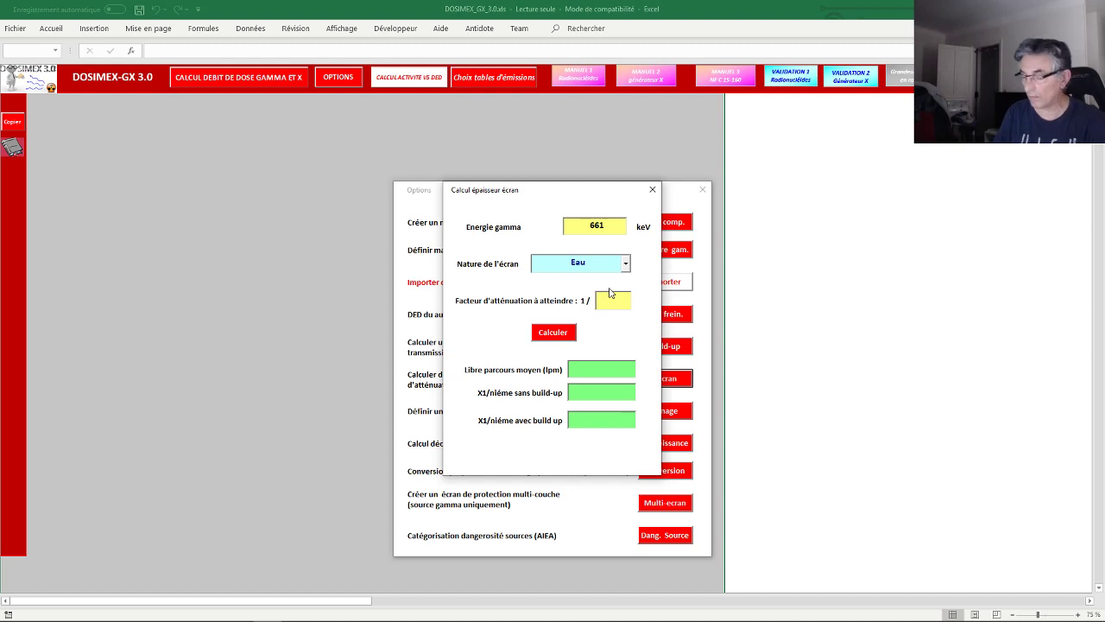
{"action": "type", "text": "1e5"}
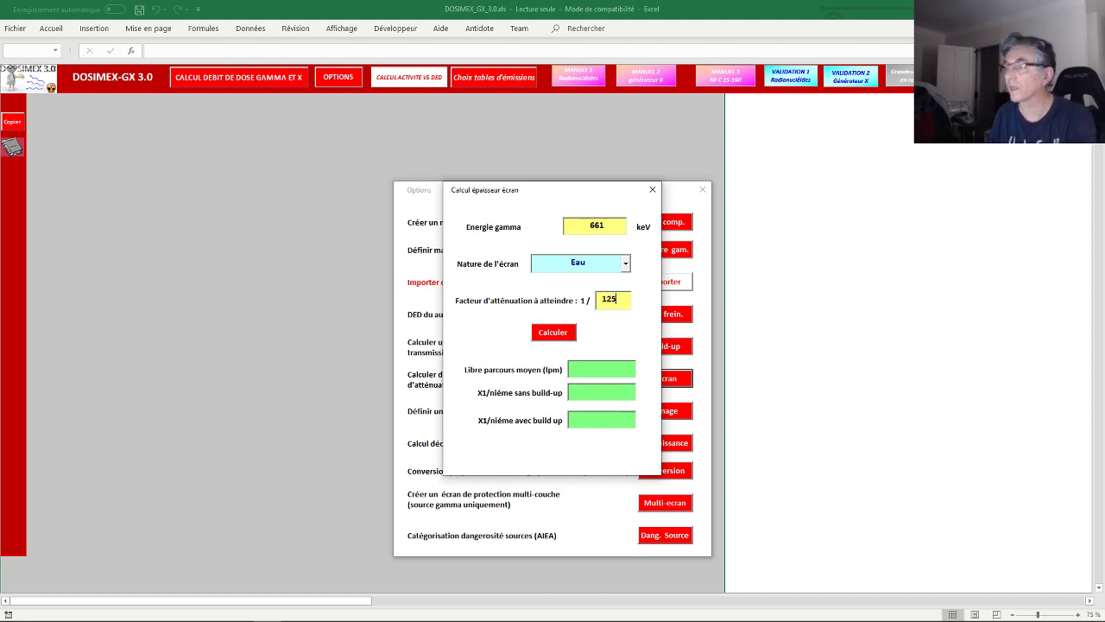
{"action": "left_click", "coordinate": [554, 333]}
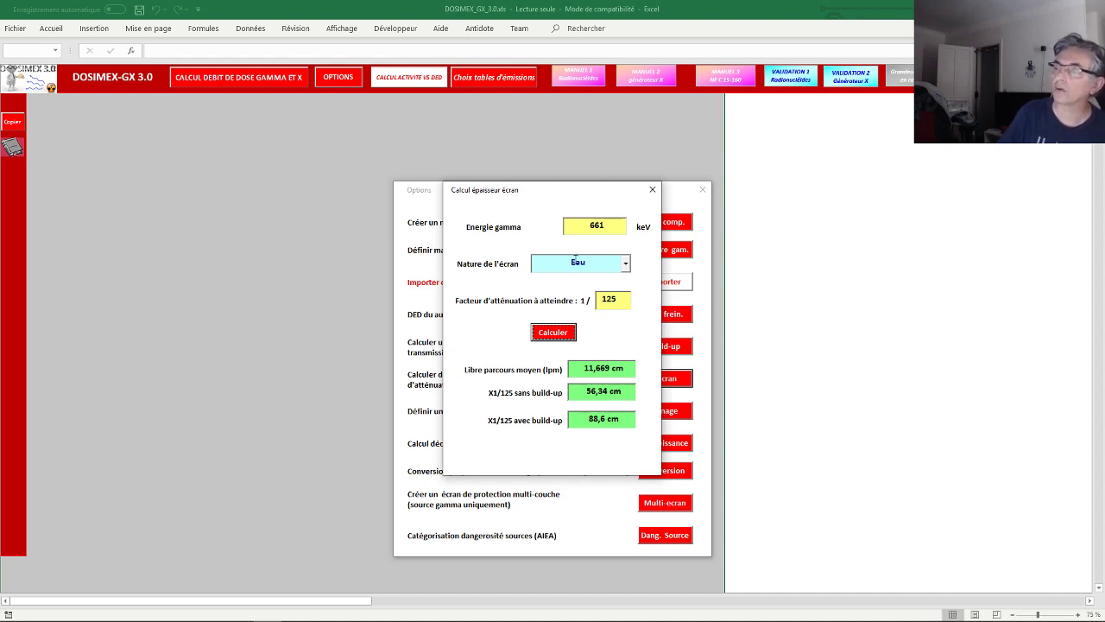
Recalculate the screen thickness with Plomb as the screen material, then close the thickness calculation
{"action": "left_click", "coordinate": [625, 263]}
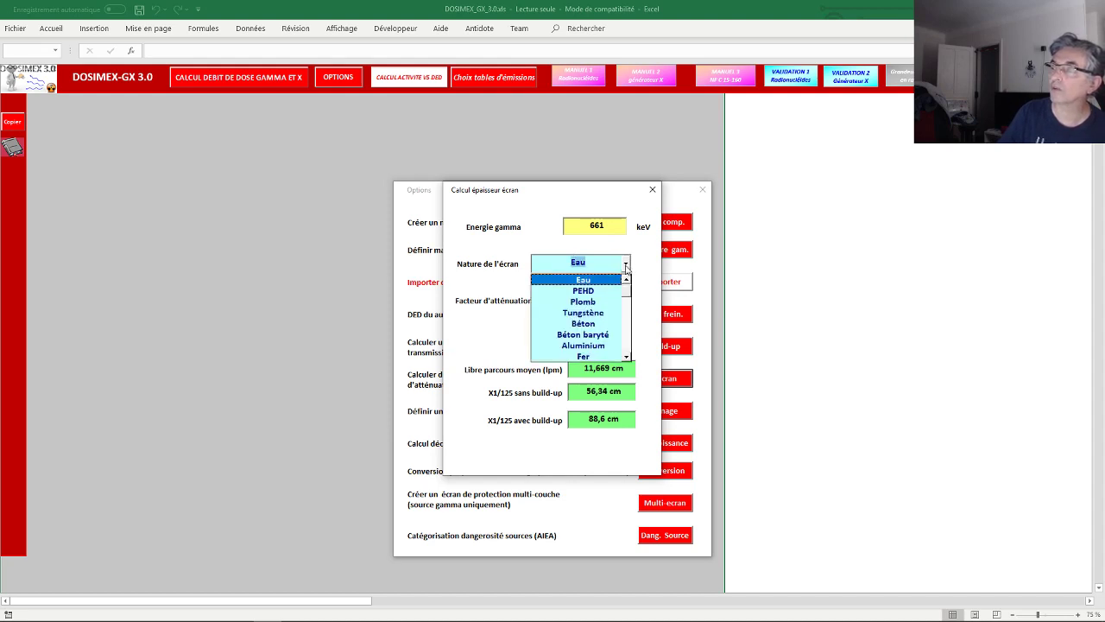
{"action": "left_click", "coordinate": [591, 295]}
{"action": "left_click", "coordinate": [559, 336]}
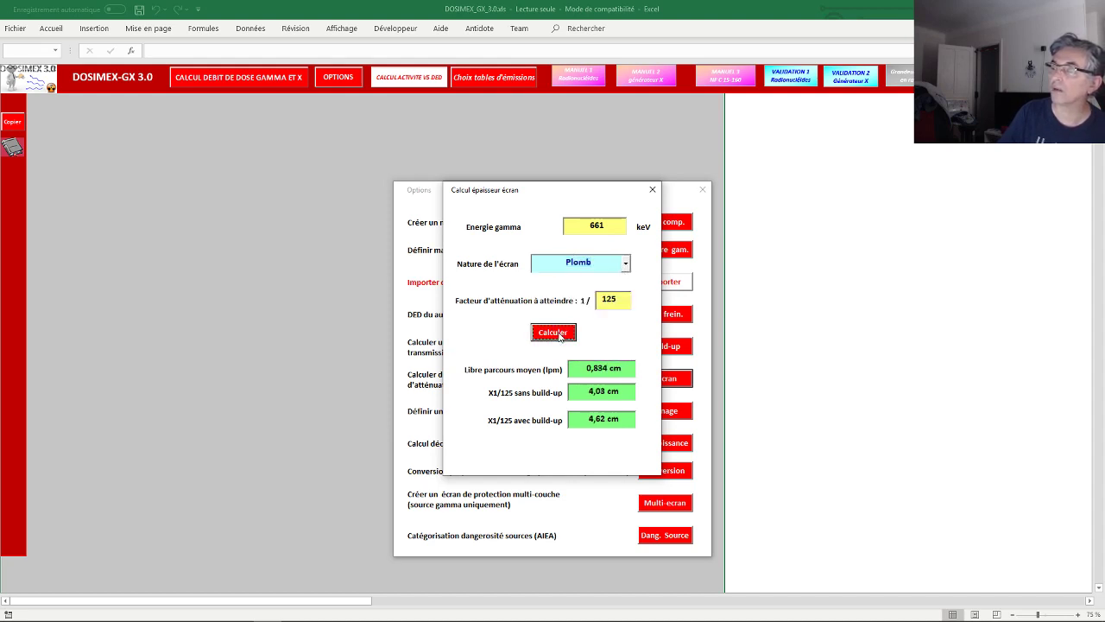
{"action": "left_click_drag", "start_coordinate": [620, 302], "coordinate": [596, 304]}
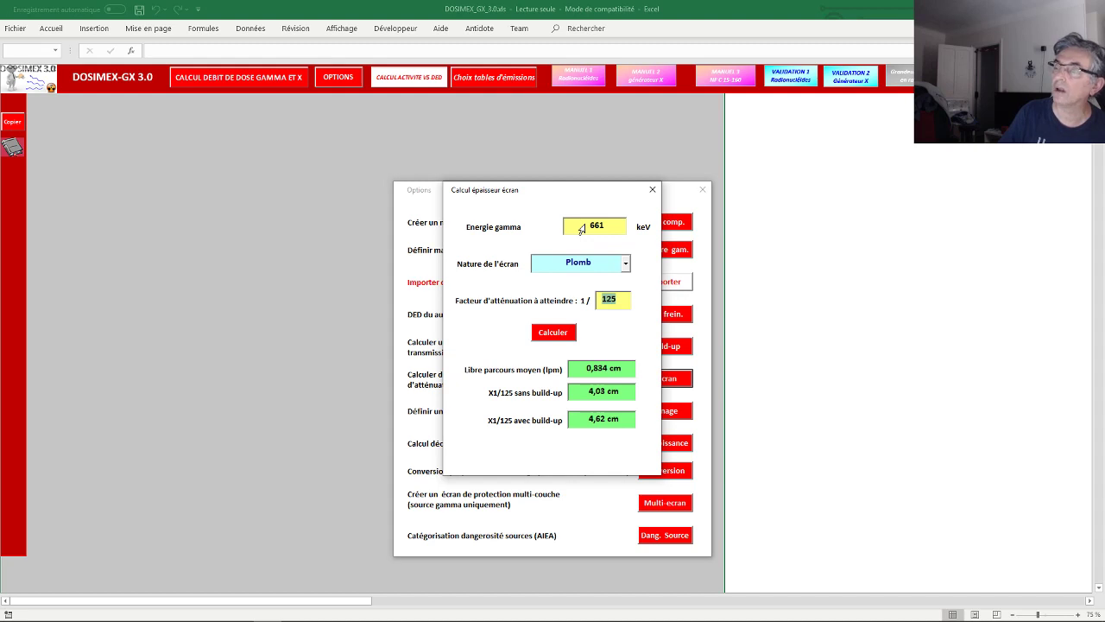
{"action": "left_click", "coordinate": [652, 191]}
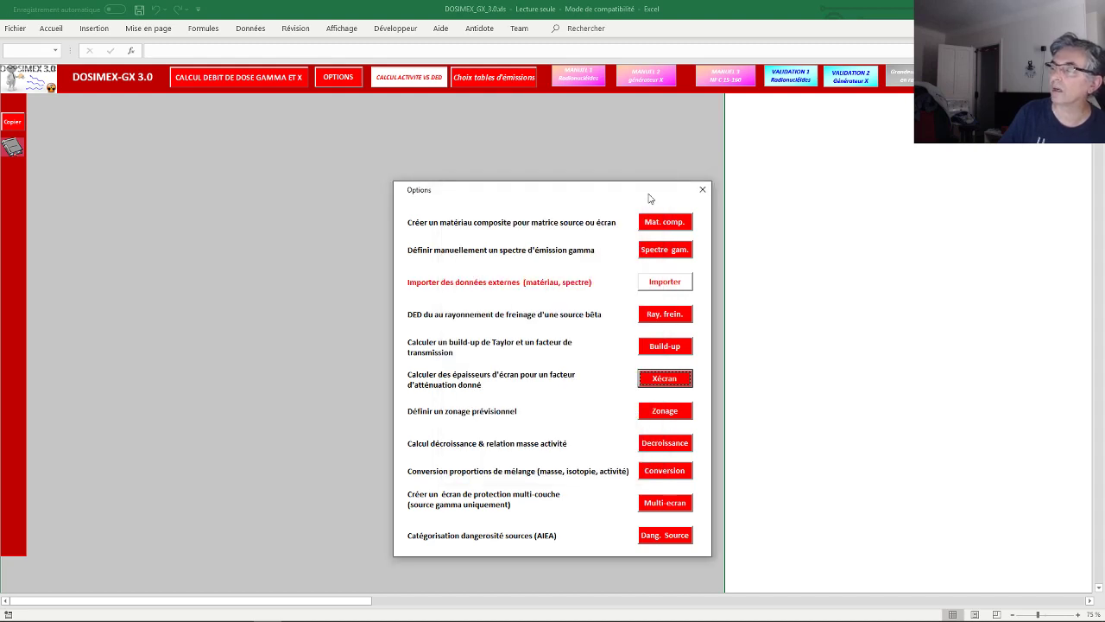
Define an 80 Ci Ir-192 source for forecast zoning, add no further radionuclide, and calculate the zone distances without a protection screen
{"action": "left_click", "coordinate": [664, 412]}
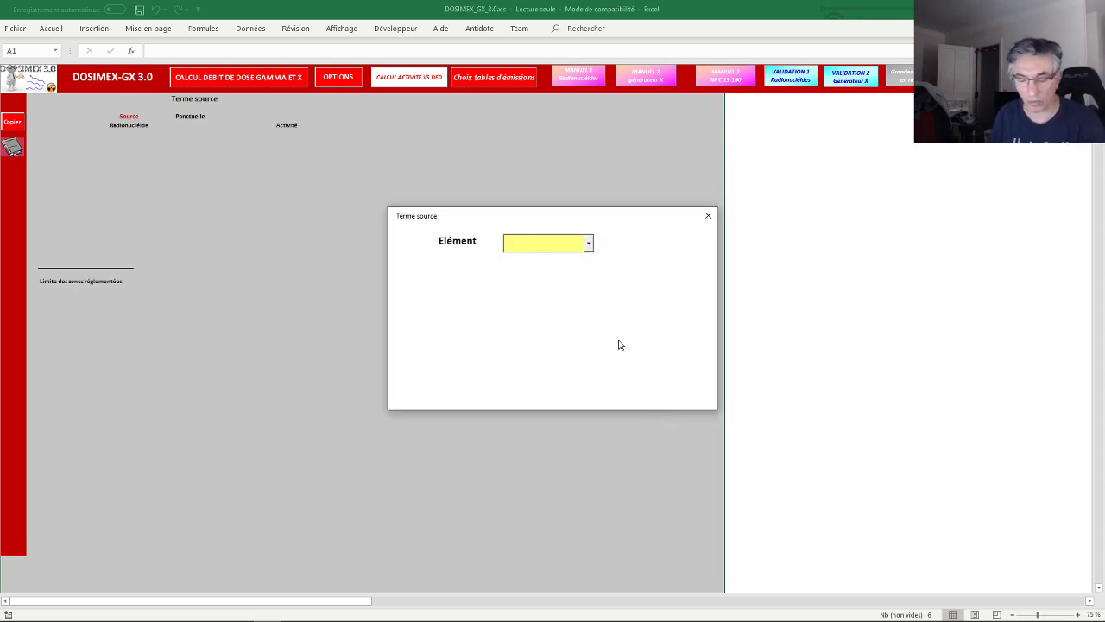
{"action": "type", "text": "Ir"}
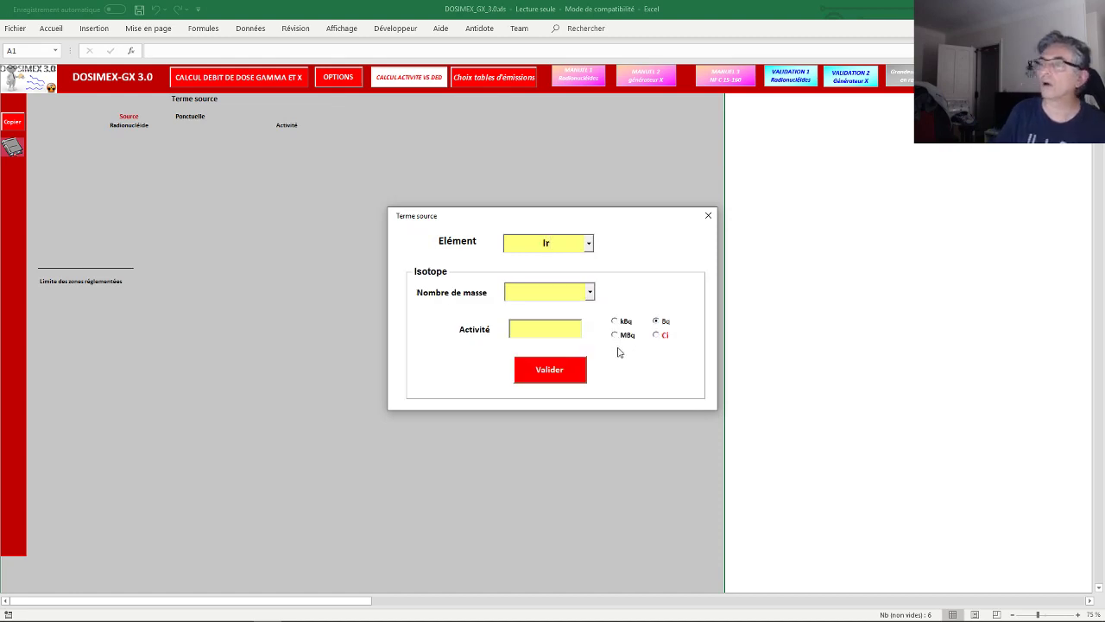
{"action": "left_click", "coordinate": [590, 293]}
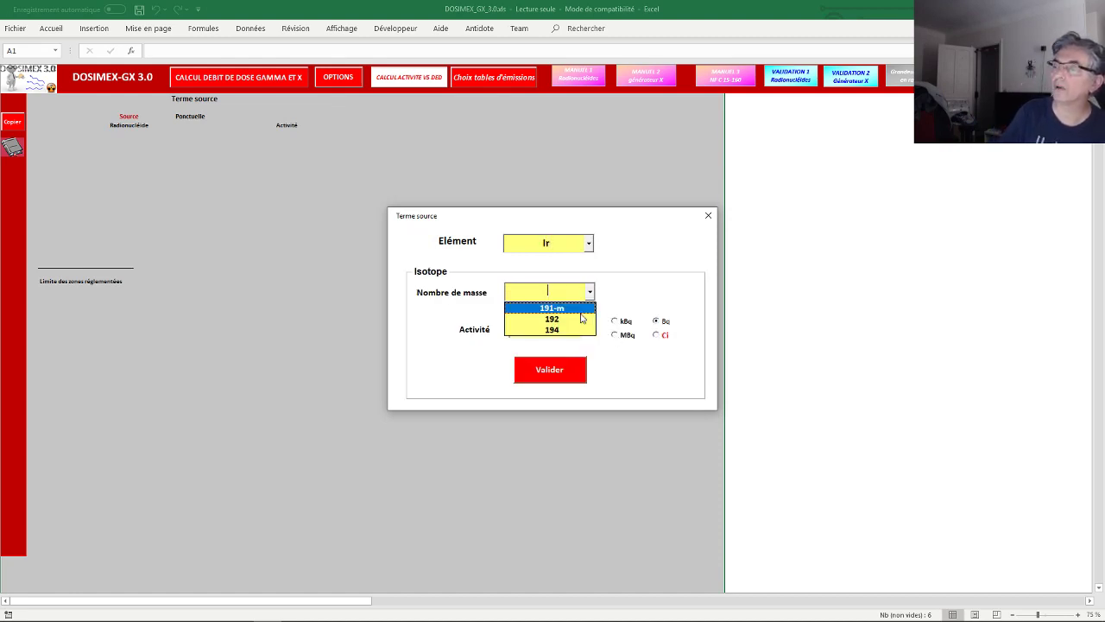
{"action": "left_click", "coordinate": [557, 321]}
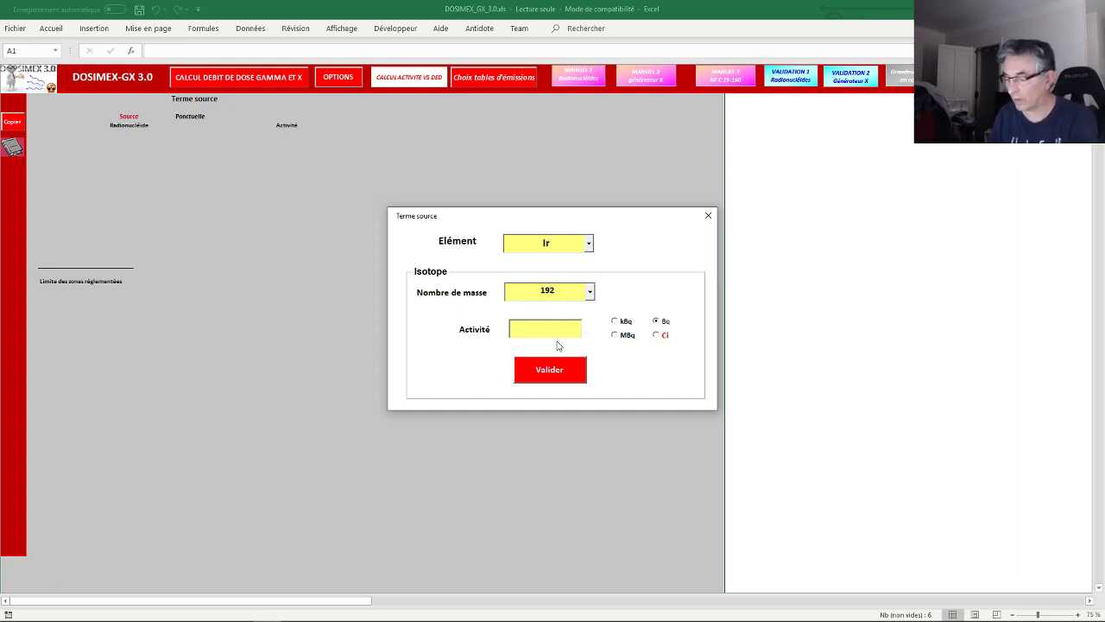
{"action": "type", "text": "80"}
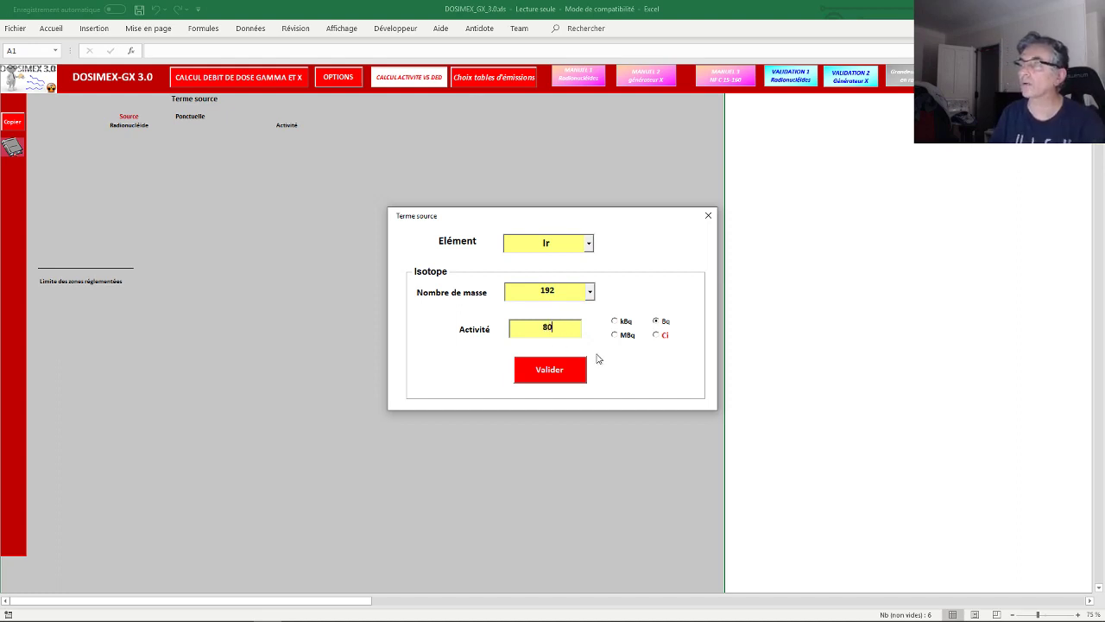
{"action": "left_click", "coordinate": [660, 339]}
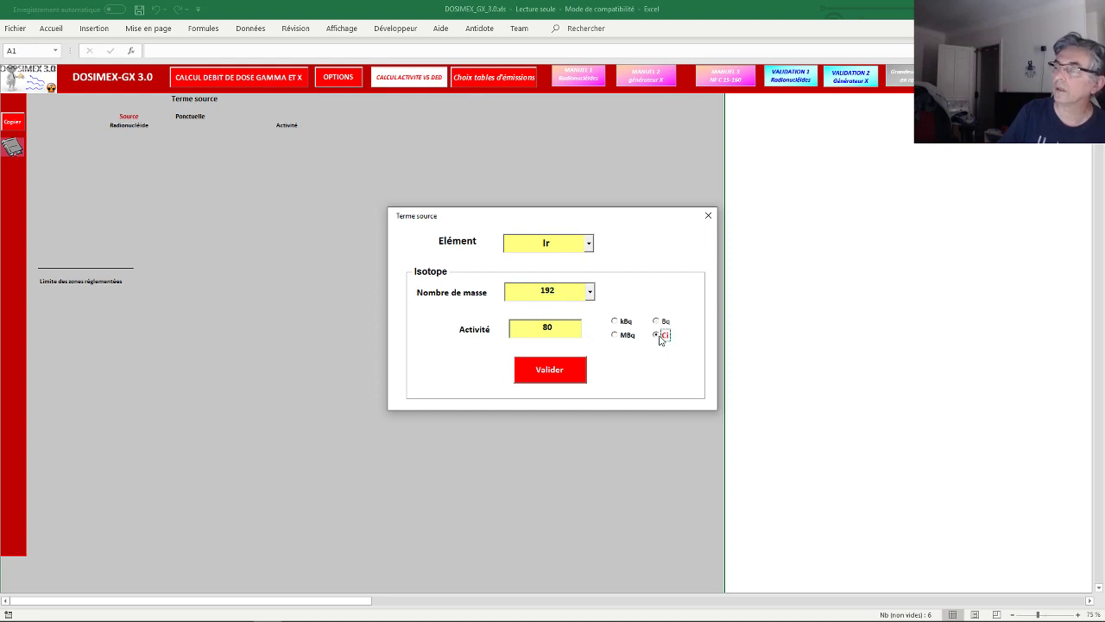
{"action": "left_click", "coordinate": [558, 371]}
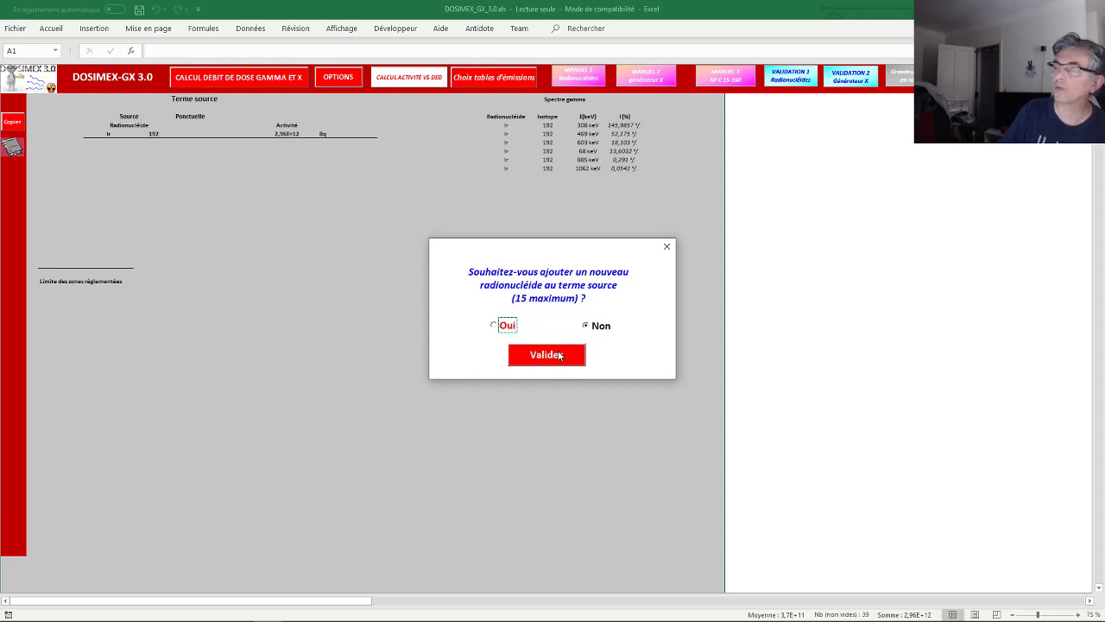
{"action": "left_click", "coordinate": [559, 354]}
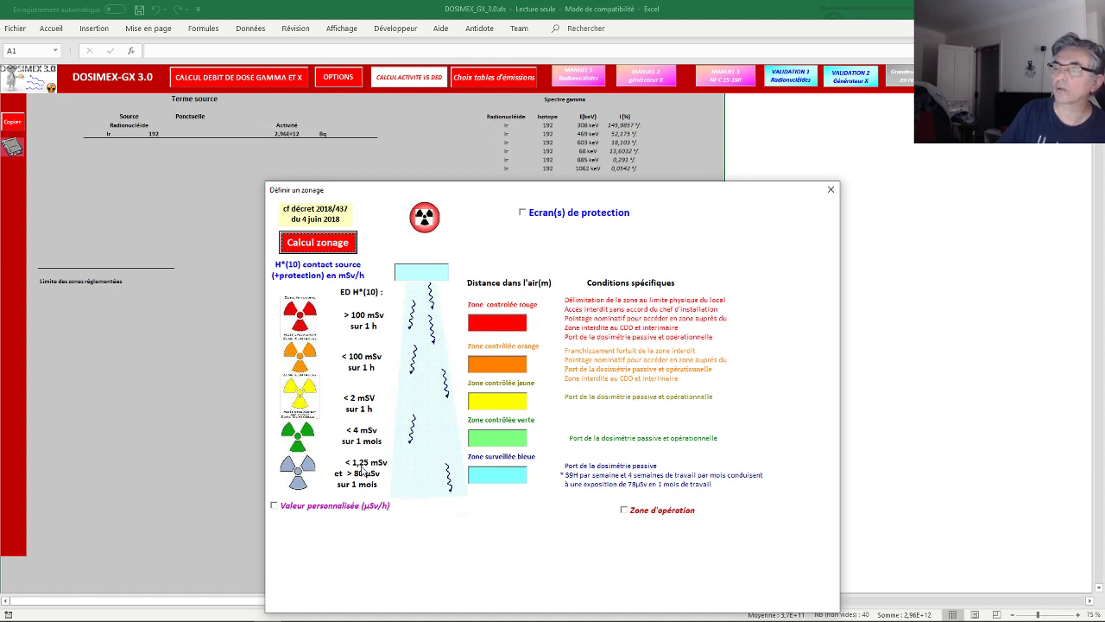
{"action": "left_click", "coordinate": [320, 241]}
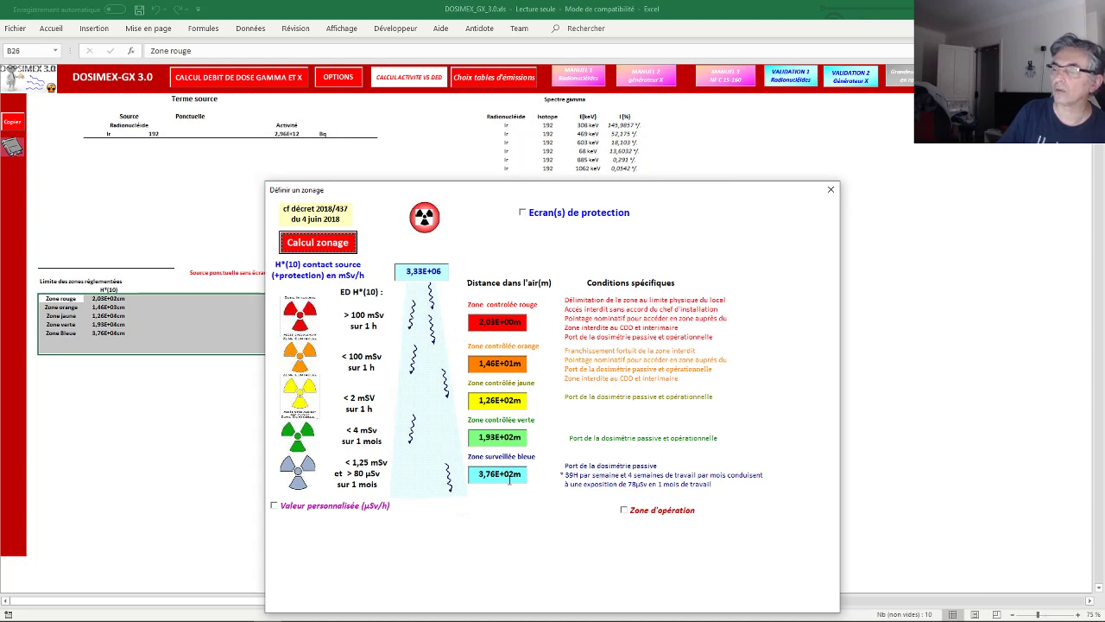
Add a 10 cm Plomb protection screen, recalculate the zoning, and close the zoning dialog
{"action": "left_click", "coordinate": [523, 213]}
{"action": "left_click", "coordinate": [634, 249]}
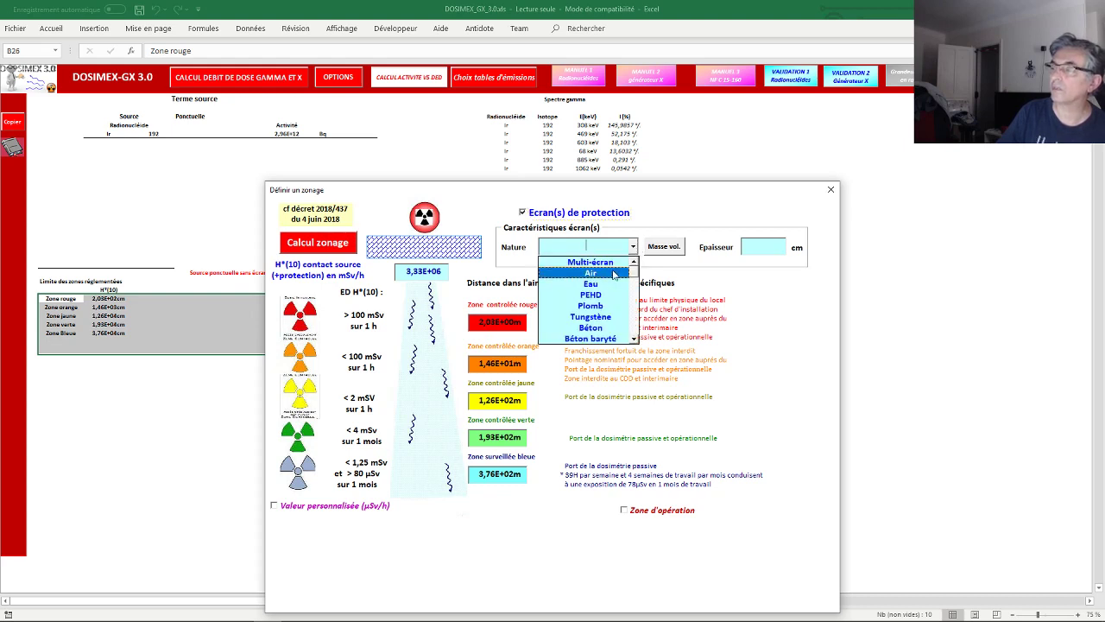
{"action": "left_click", "coordinate": [605, 306]}
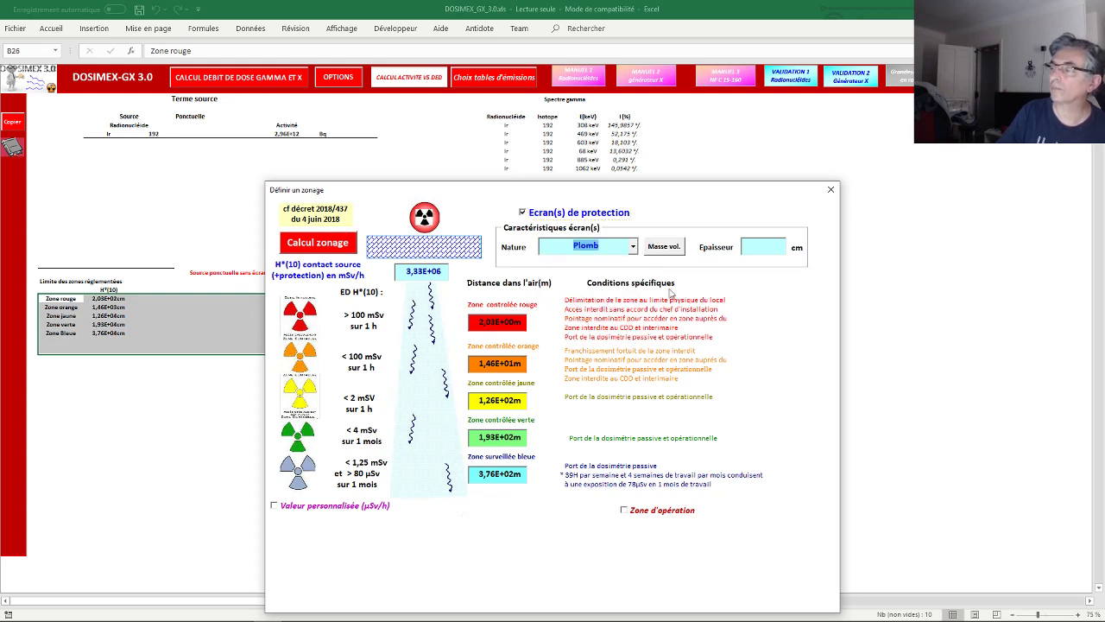
{"action": "left_click", "coordinate": [767, 253]}
{"action": "type", "text": "10"}
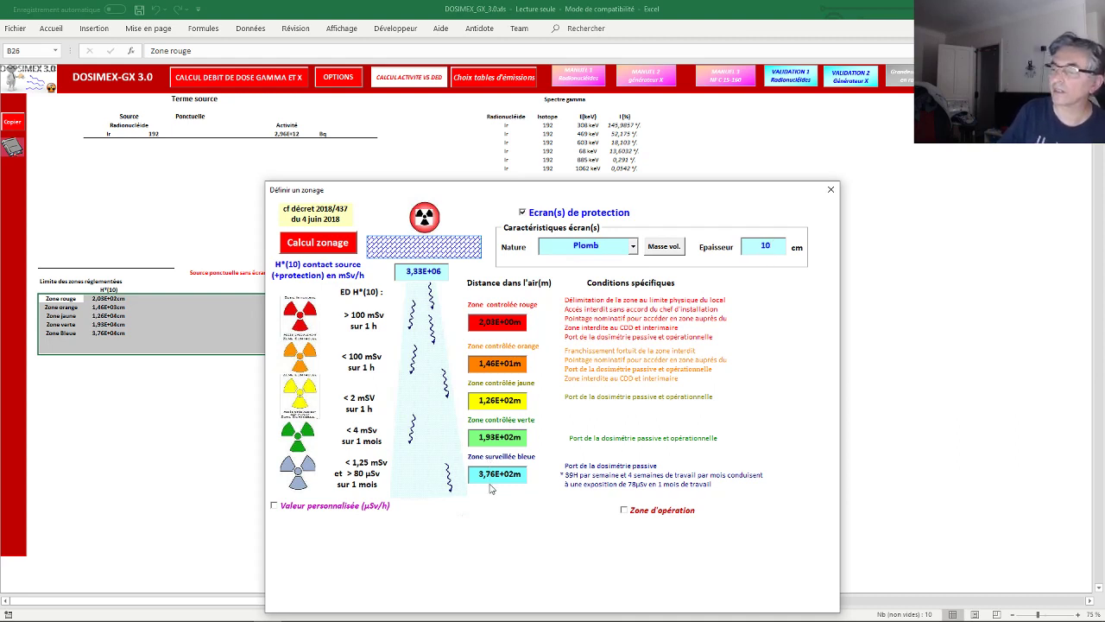
{"action": "left_click", "coordinate": [337, 247]}
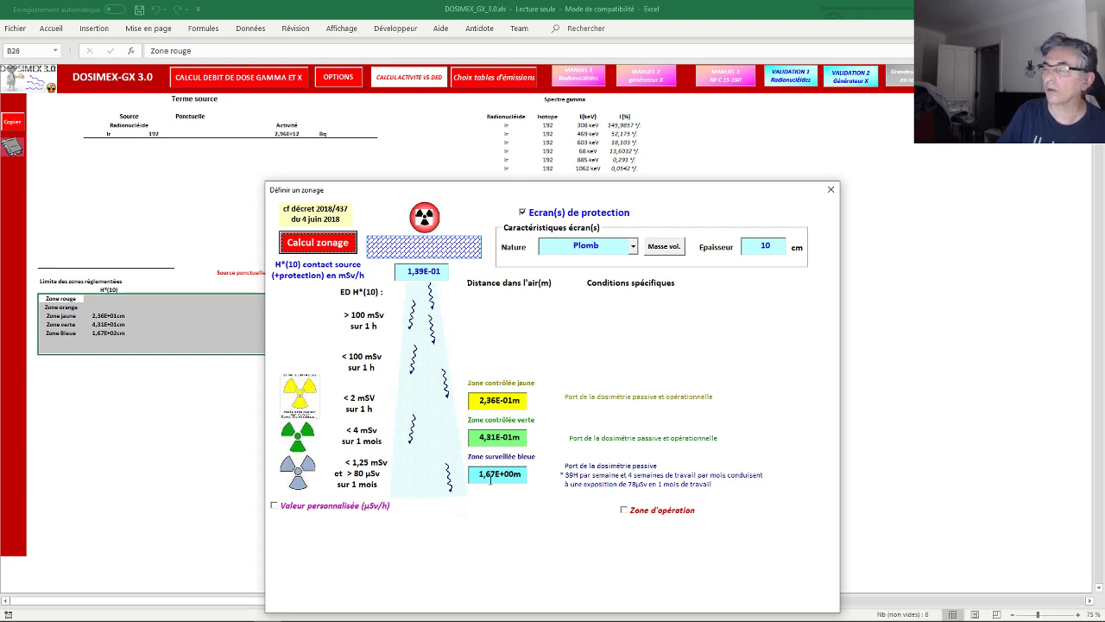
{"action": "left_click", "coordinate": [831, 189]}
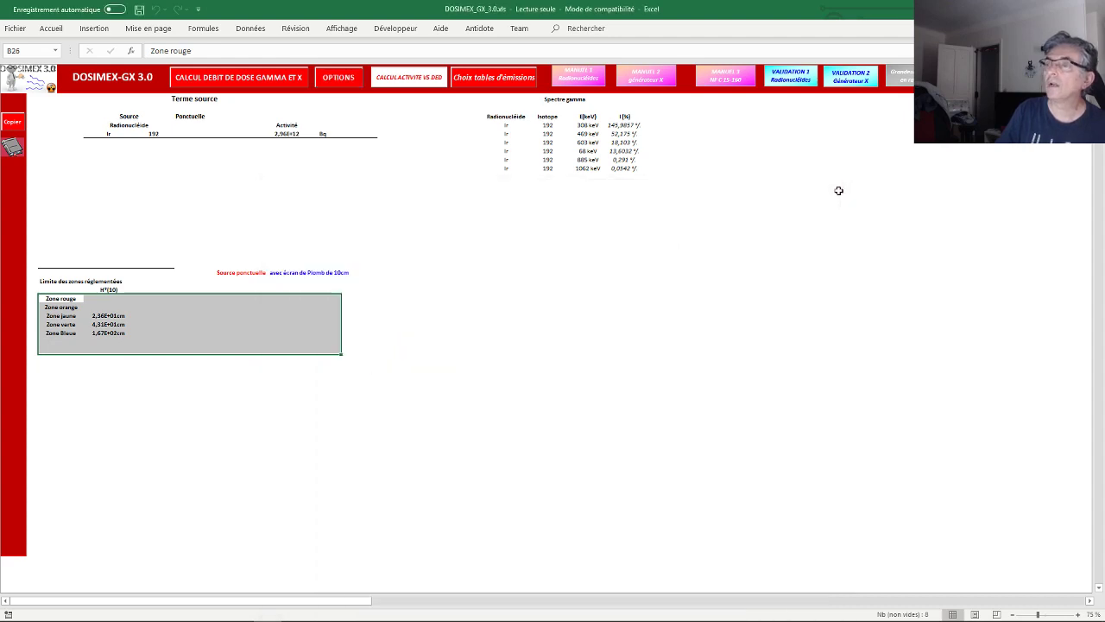
Open the decay and mass-activity calculation from the options and choose F with mass number 18
{"action": "left_click", "coordinate": [344, 81]}
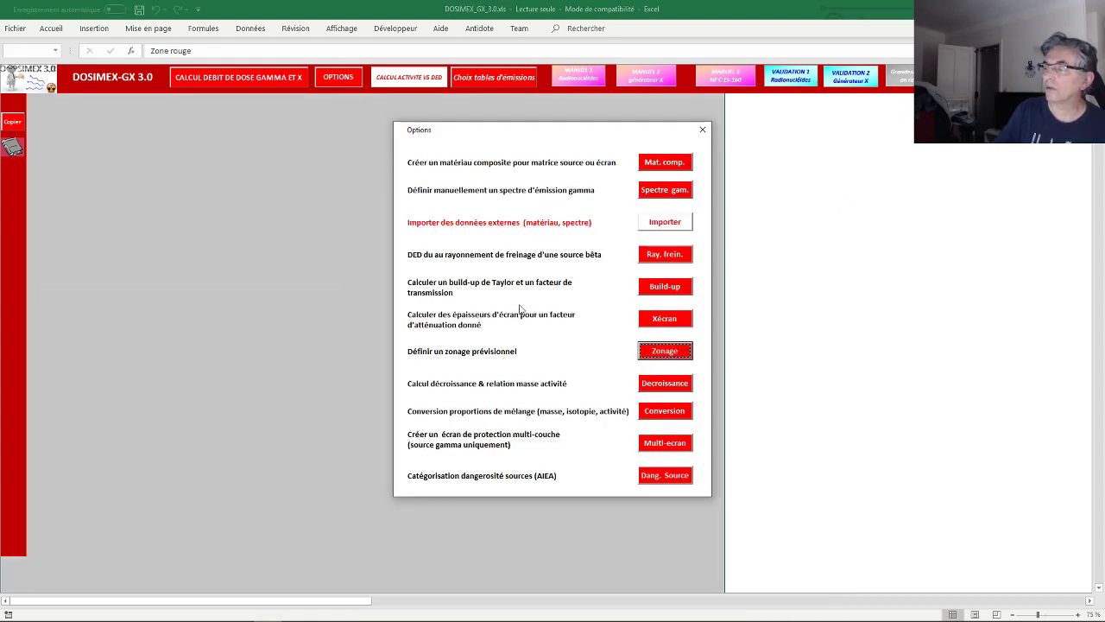
{"action": "left_click", "coordinate": [667, 385]}
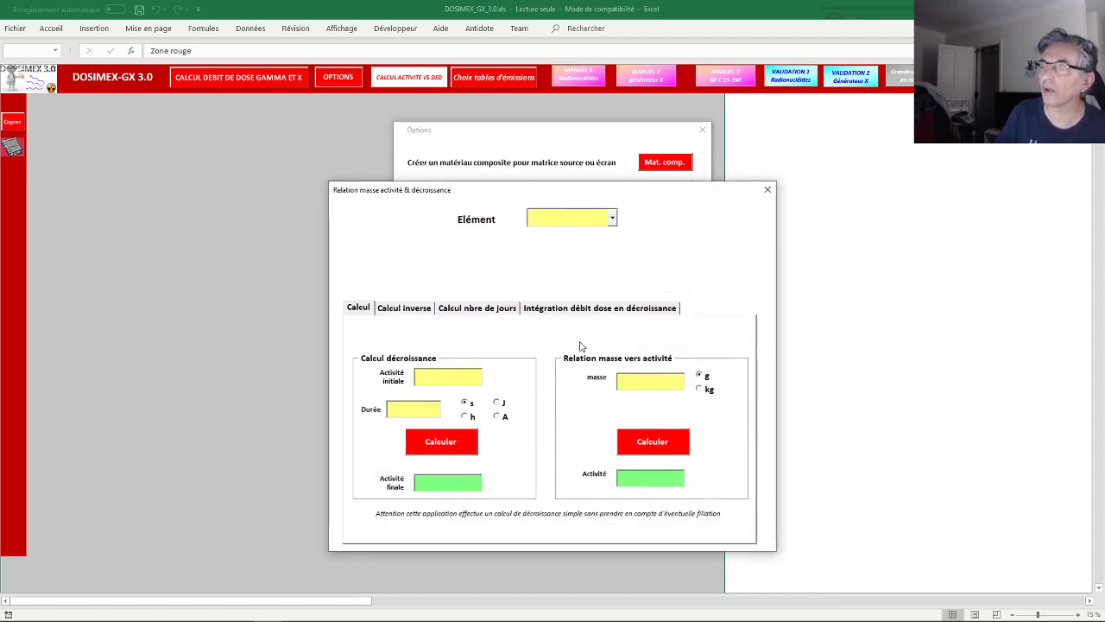
{"action": "left_click", "coordinate": [613, 217]}
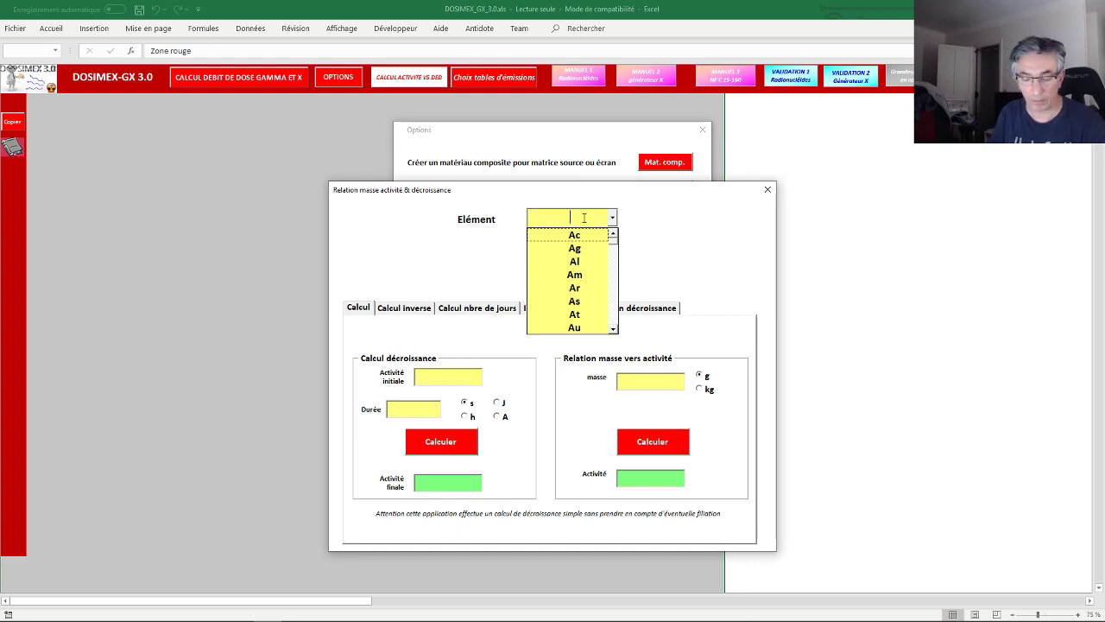
{"action": "type", "text": "F"}
{"action": "left_click", "coordinate": [512, 230]}
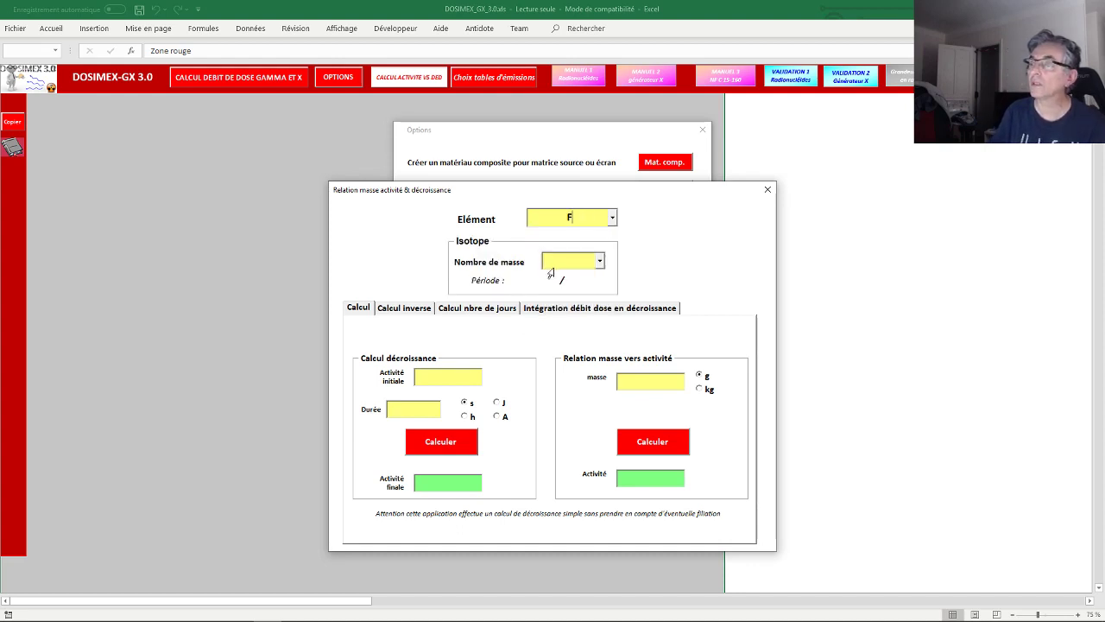
{"action": "left_click", "coordinate": [601, 262]}
{"action": "left_click", "coordinate": [563, 276]}
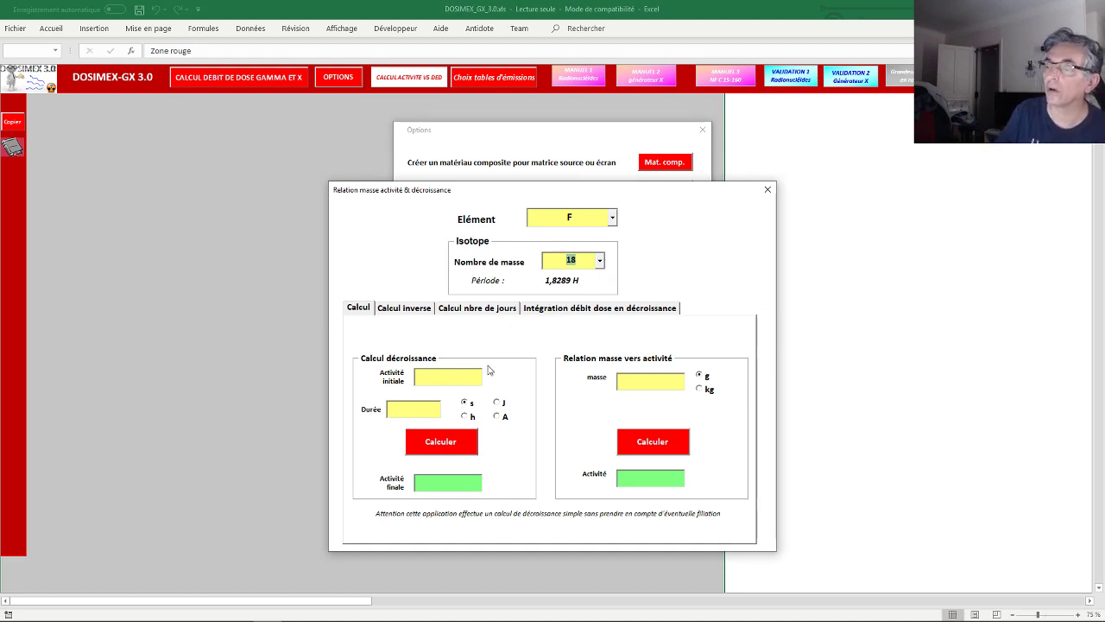
Calculate the decayed activity from an initial activity of 1 for a duration of 3 s, and recalculate for 3 h
{"action": "left_click", "coordinate": [455, 377]}
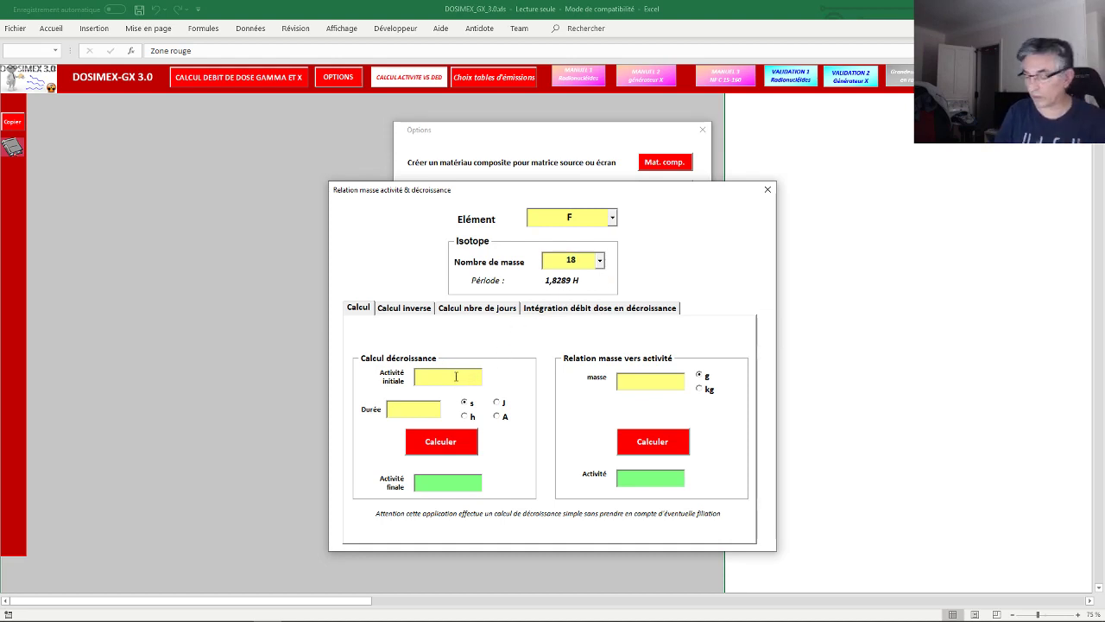
{"action": "type", "text": "1"}
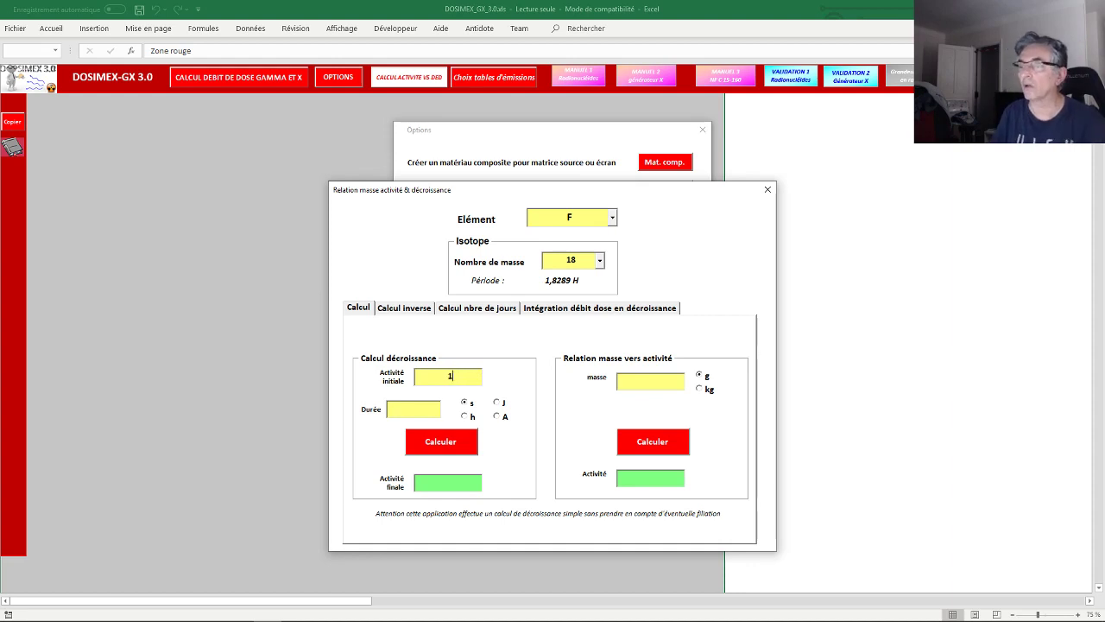
{"action": "left_click", "coordinate": [425, 412]}
{"action": "type", "text": "3"}
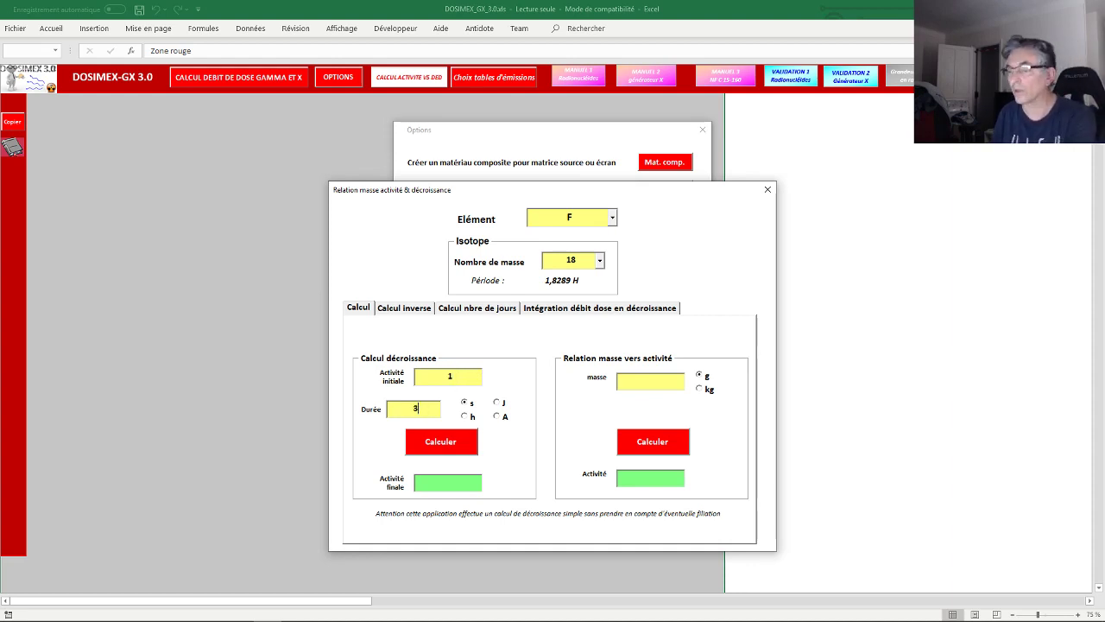
{"action": "left_click", "coordinate": [434, 444]}
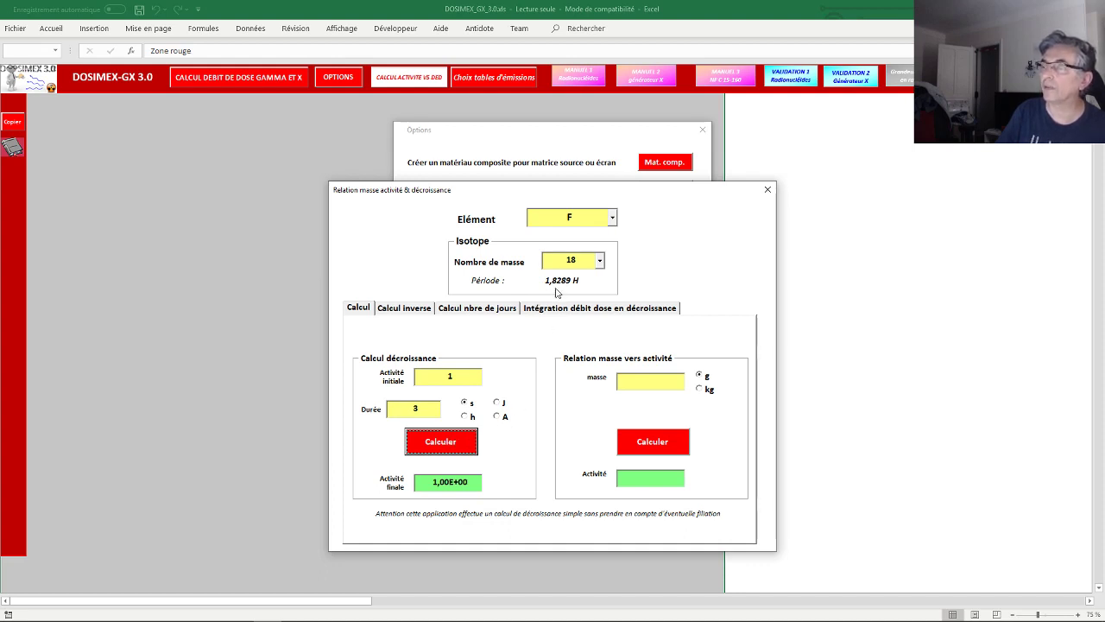
{"action": "left_click", "coordinate": [467, 416]}
{"action": "left_click", "coordinate": [464, 445]}
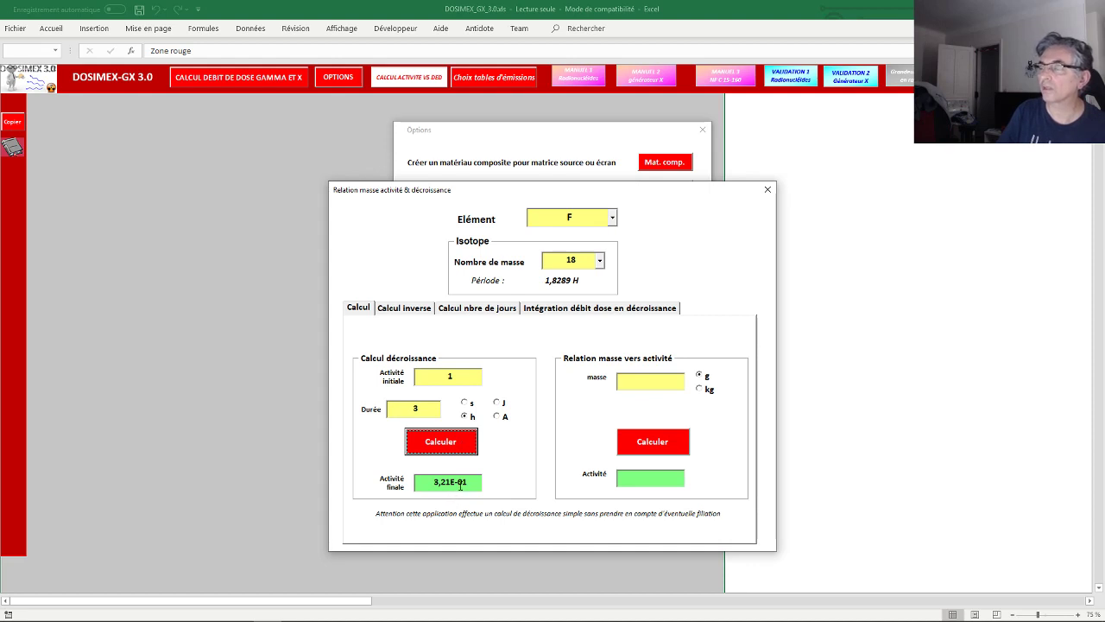
Calculate the activity corresponding to a mass of 1E-3 g of the selected isotope
{"action": "left_click", "coordinate": [647, 385]}
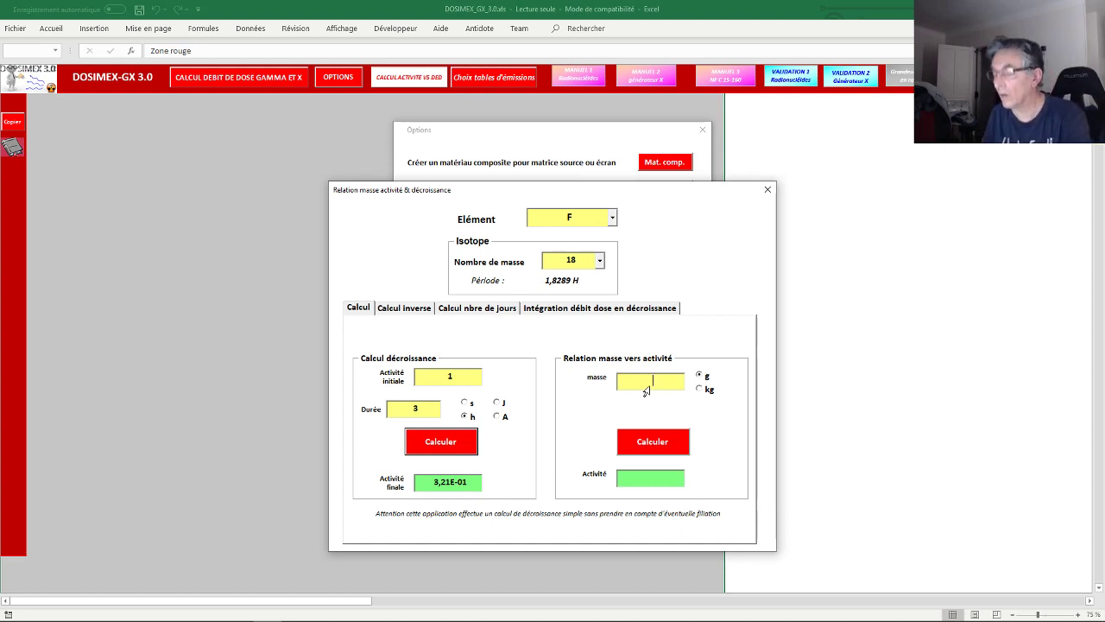
{"action": "type", "text": "1E"}
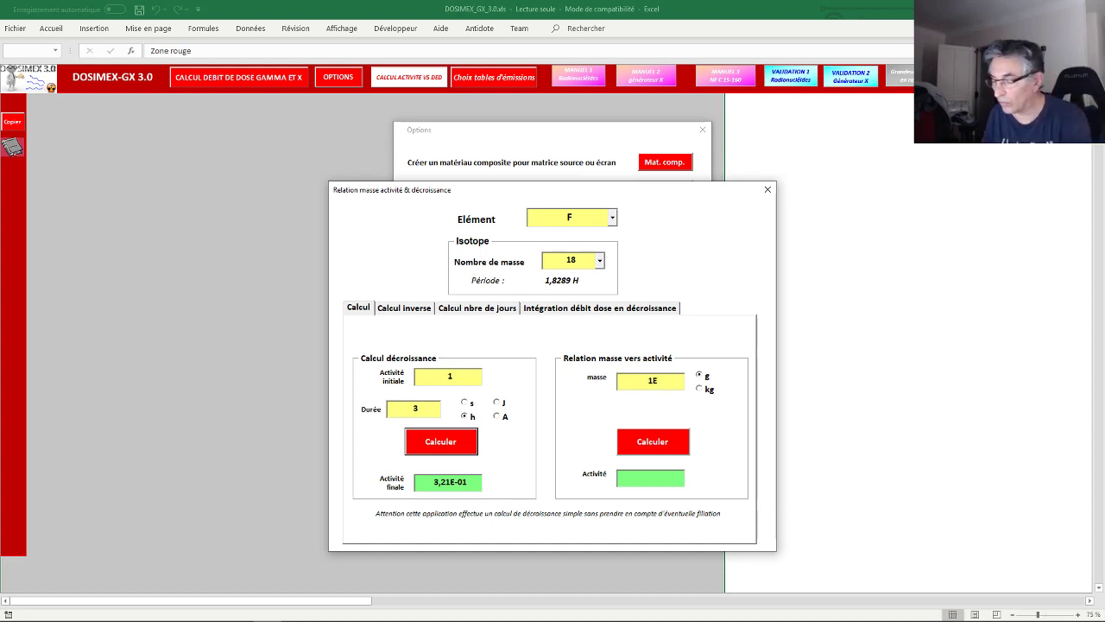
{"action": "type", "text": "-3"}
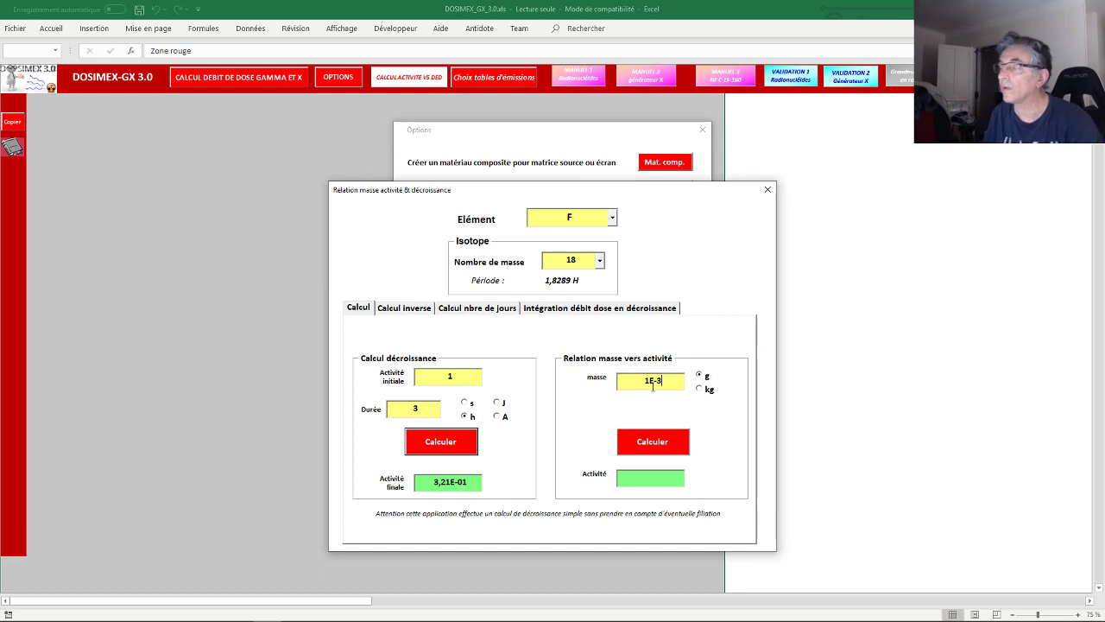
{"action": "left_click", "coordinate": [670, 443]}
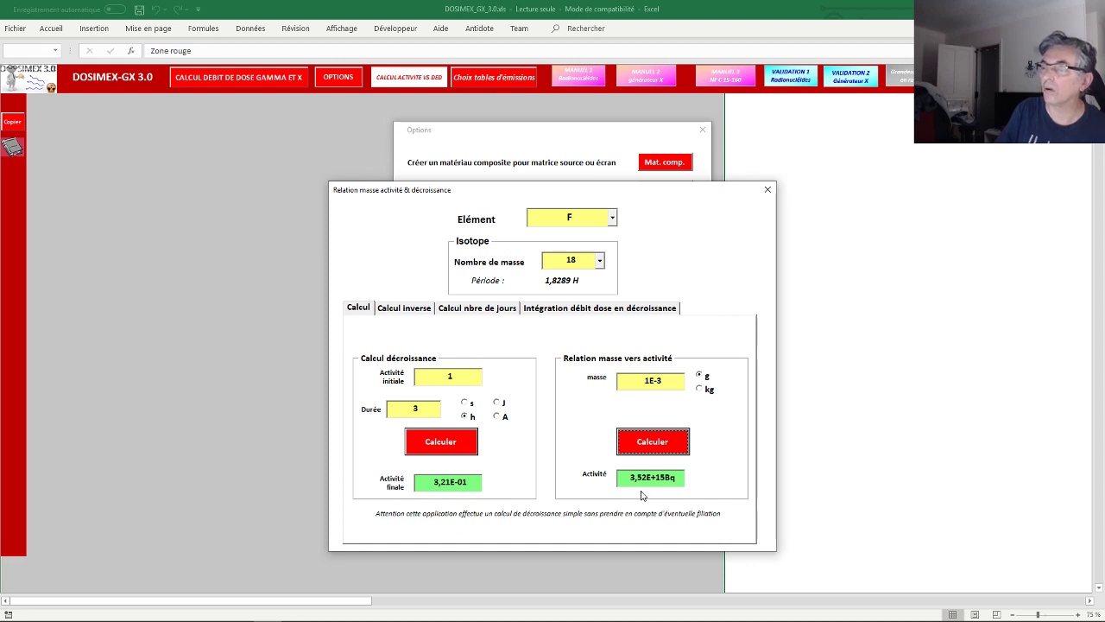
Use the inverse calculation to convert an activity of 300E6 Bq into mass
{"action": "left_click", "coordinate": [404, 312]}
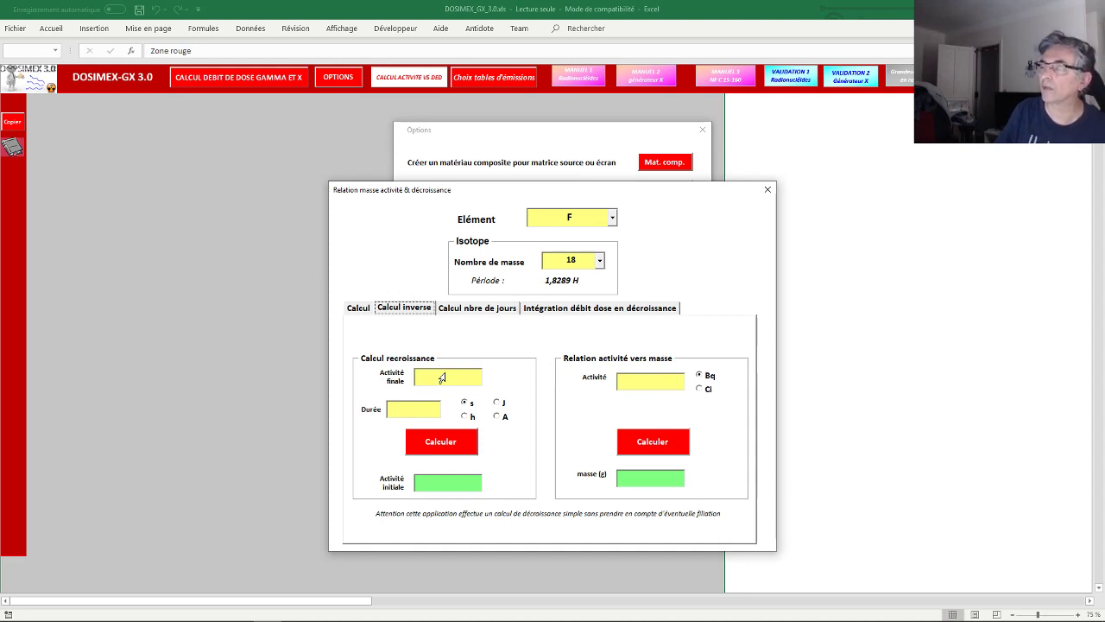
{"action": "left_click", "coordinate": [634, 389]}
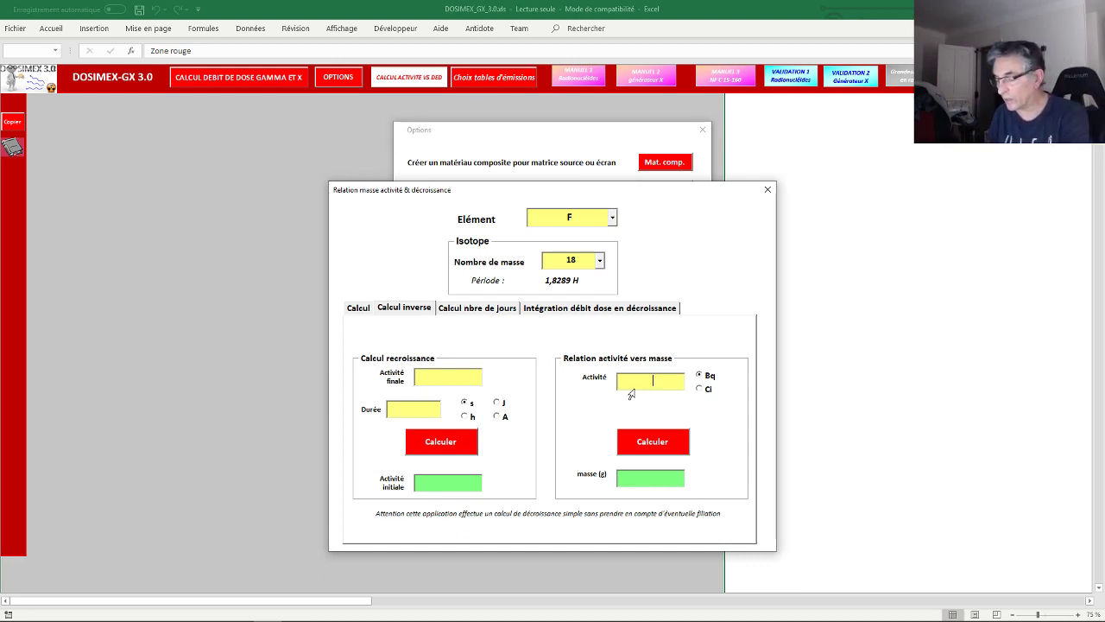
{"action": "type", "text": "300"}
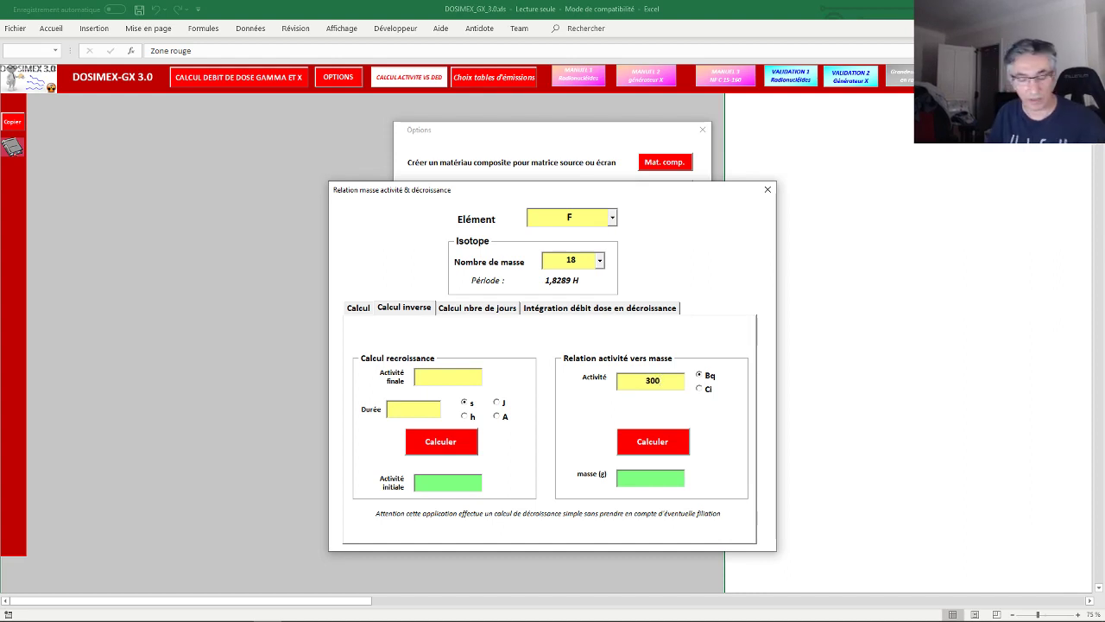
{"action": "type", "text": "E6"}
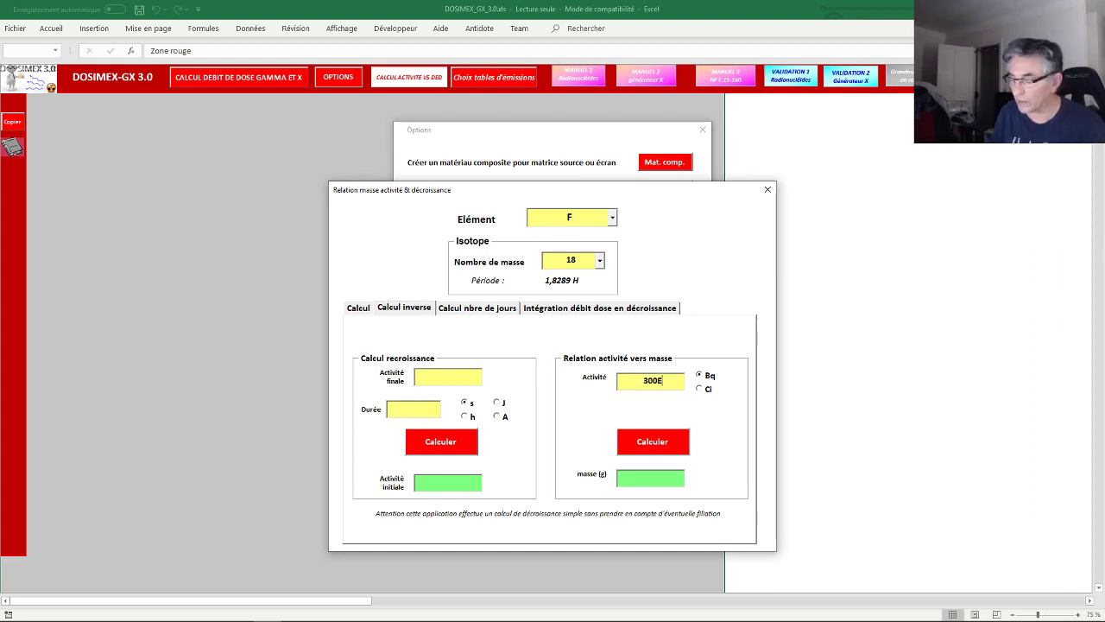
{"action": "left_click", "coordinate": [656, 449]}
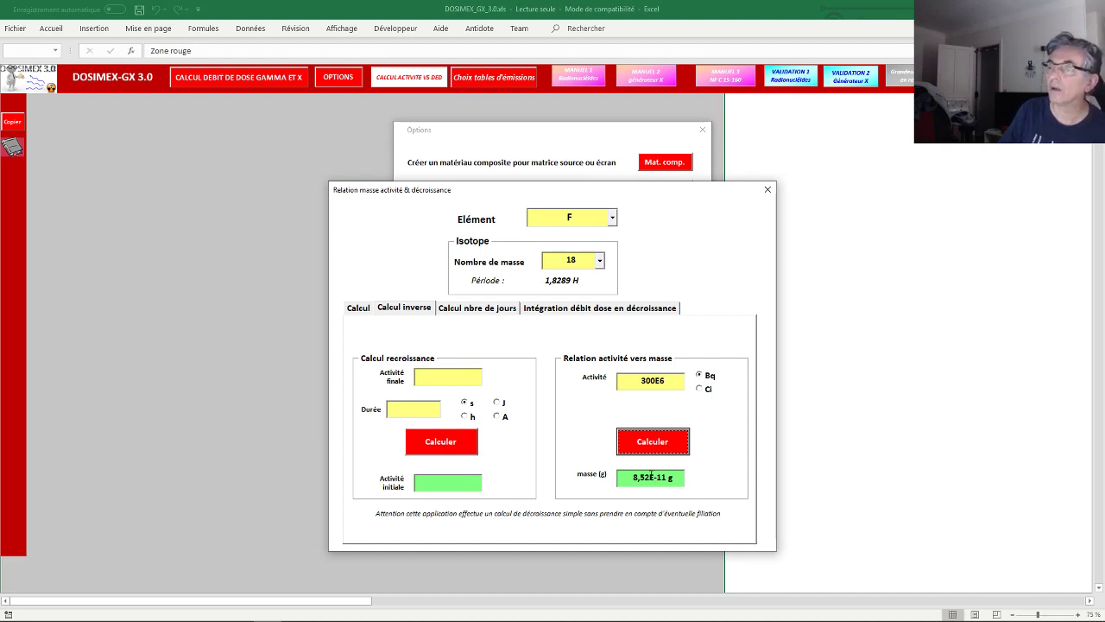
Integrate the decaying dose rate with an initial DED(0) of 10 D/h over 10 h, and close the decay calculation
{"action": "left_click", "coordinate": [585, 309]}
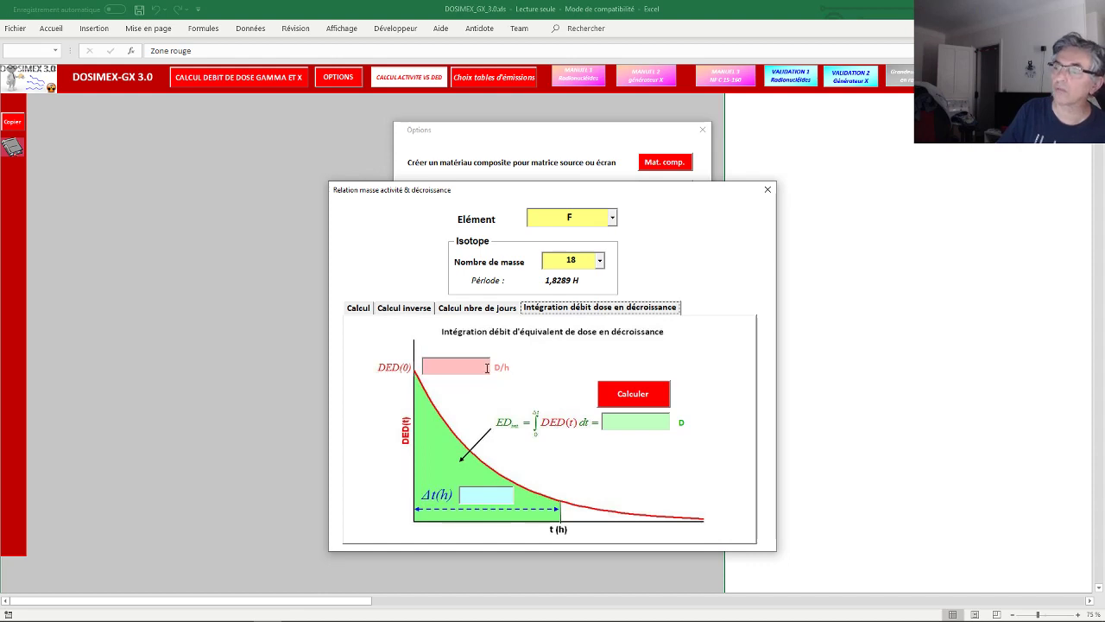
{"action": "left_click", "coordinate": [483, 365]}
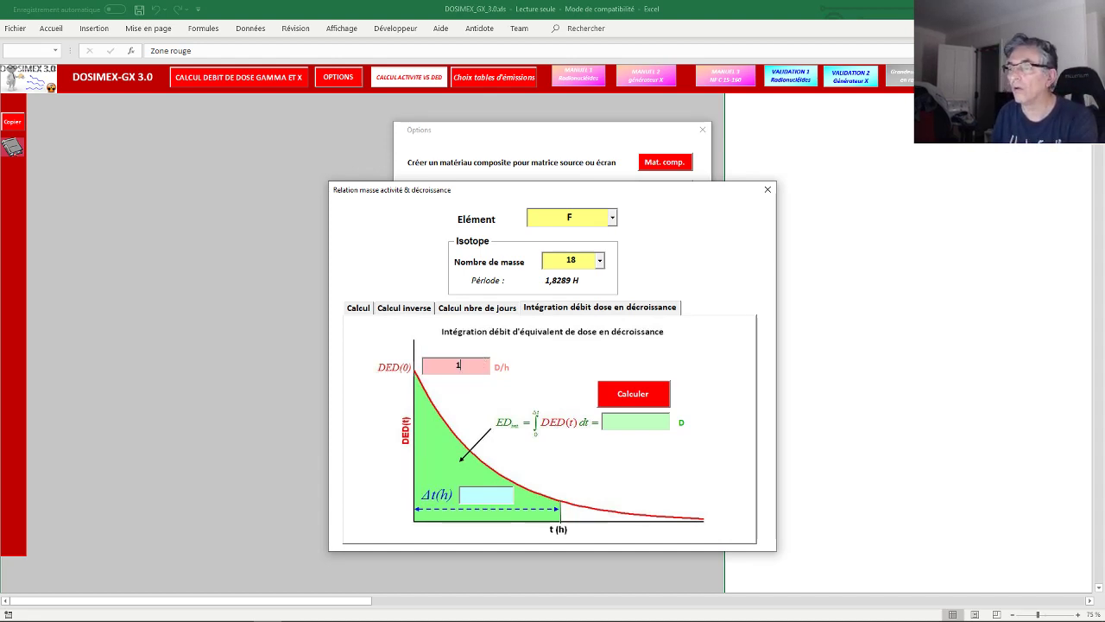
{"action": "type", "text": "10"}
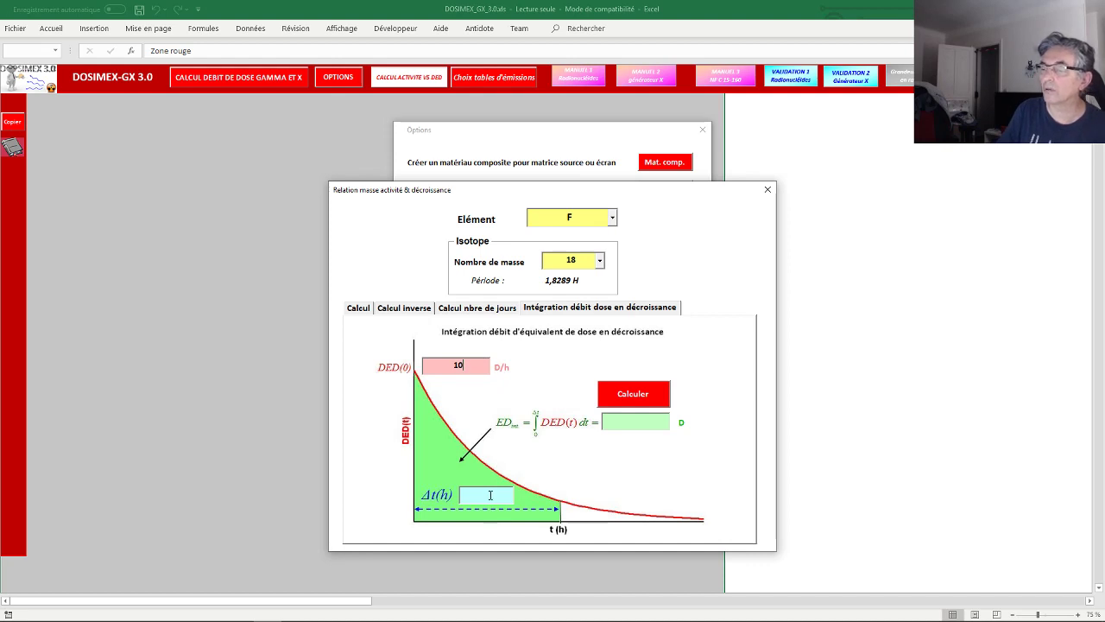
{"action": "left_click", "coordinate": [490, 495]}
{"action": "type", "text": "10"}
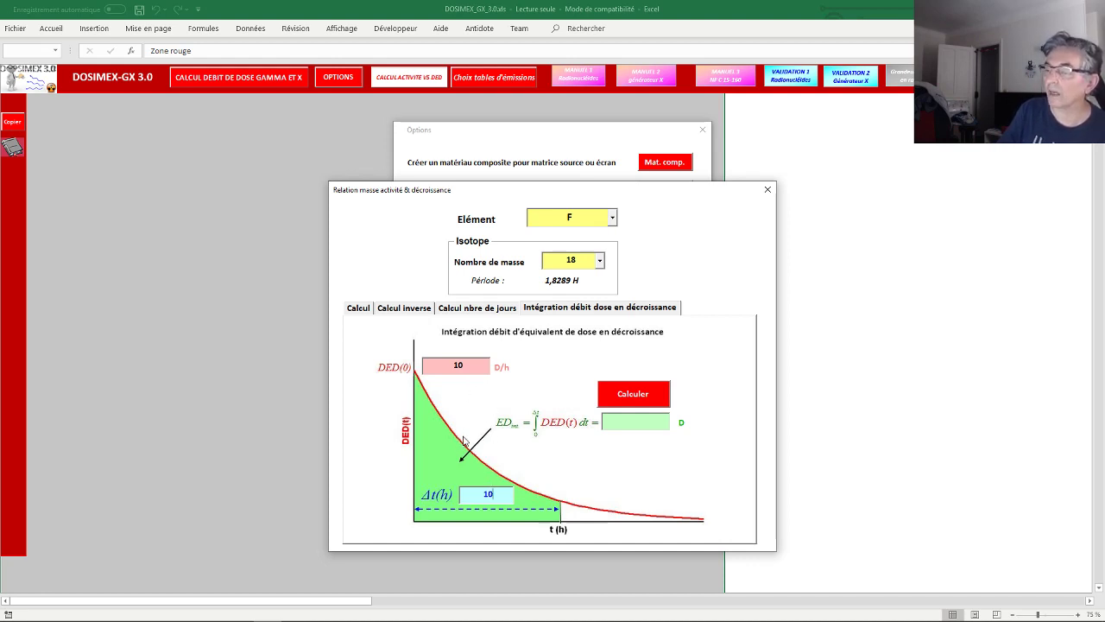
{"action": "left_click", "coordinate": [637, 397]}
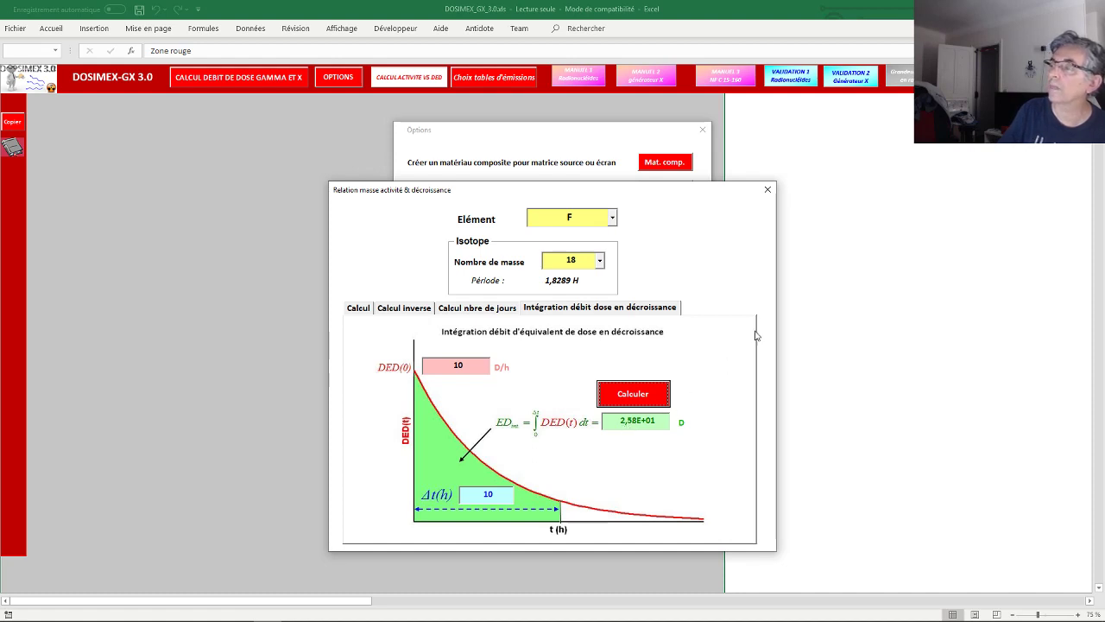
{"action": "left_click", "coordinate": [768, 190]}
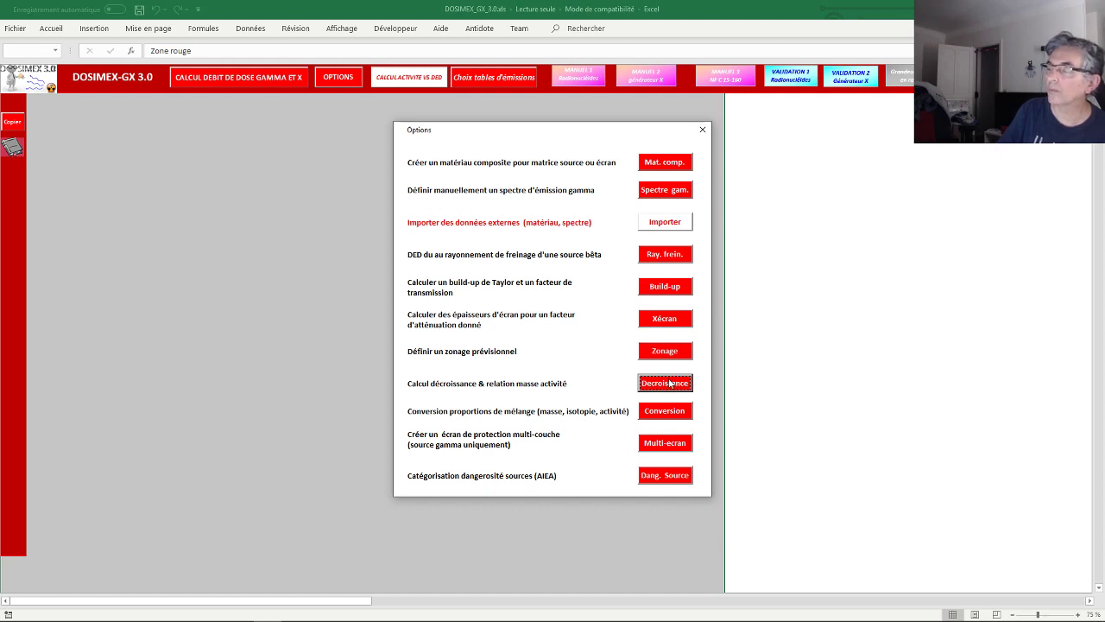
Open the mixture proportion converter from the options and add U isotope 238 at 97 % with proportions given by mass
{"action": "left_click", "coordinate": [664, 411]}
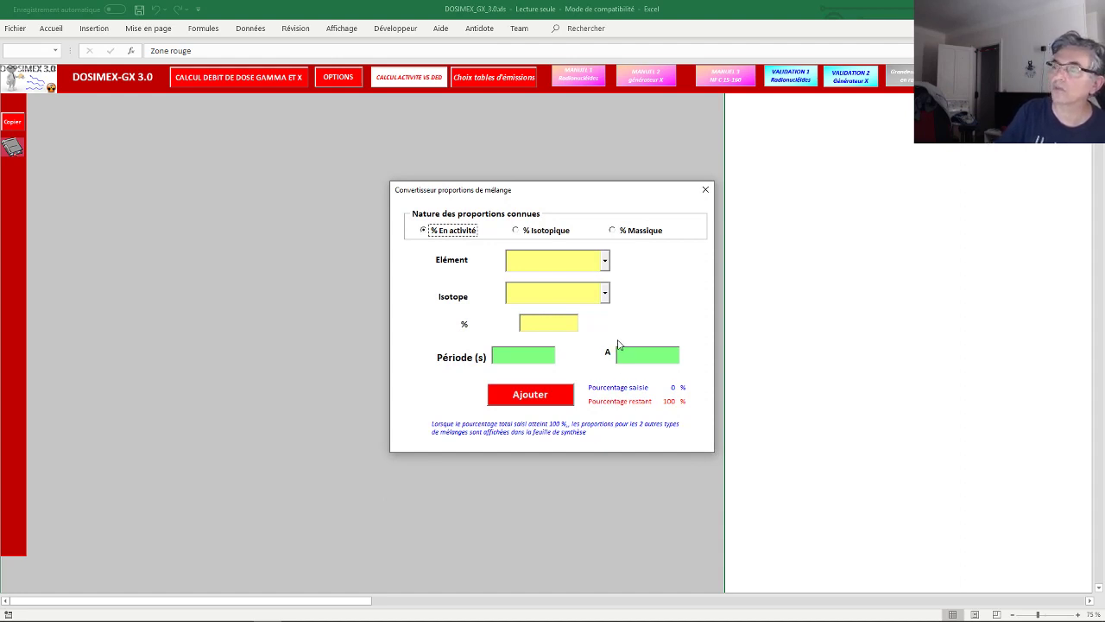
{"action": "left_click", "coordinate": [612, 232]}
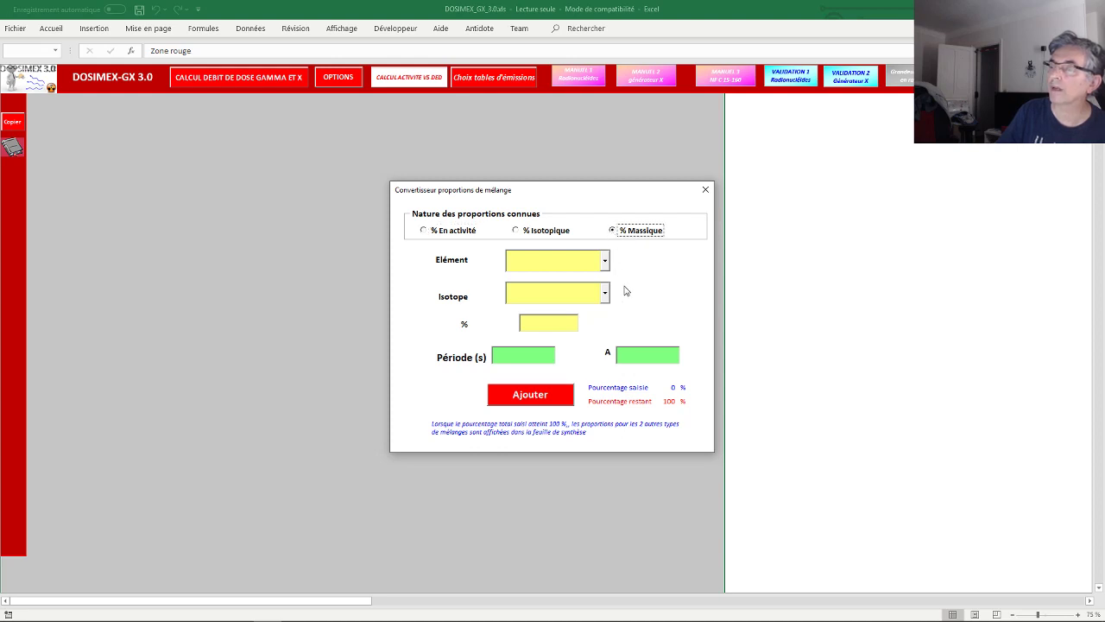
{"action": "left_click", "coordinate": [605, 262]}
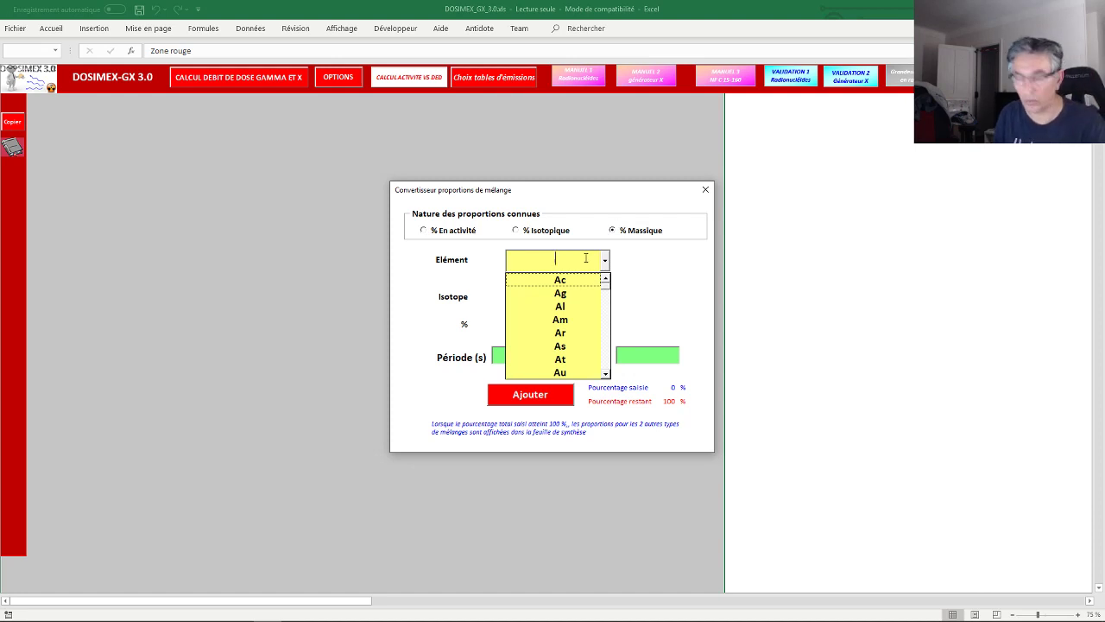
{"action": "type", "text": "U"}
{"action": "key", "text": "Return"}
{"action": "left_click", "coordinate": [605, 295]}
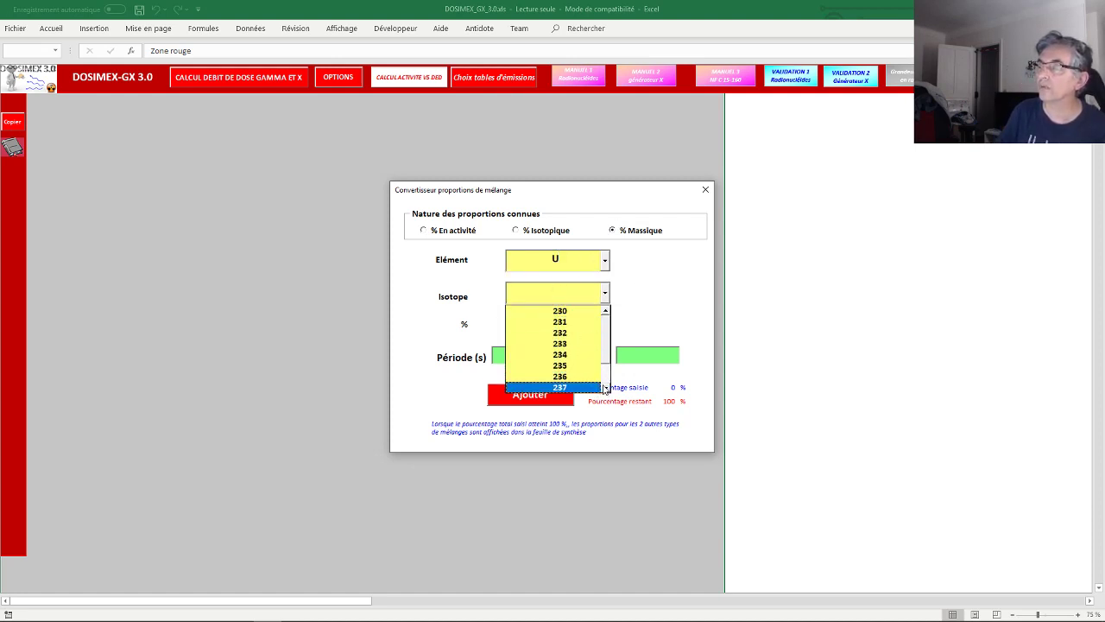
{"action": "scroll", "coordinate": [604, 388], "scroll_direction": "down", "scroll_amount": 2}
{"action": "left_click", "coordinate": [570, 370]}
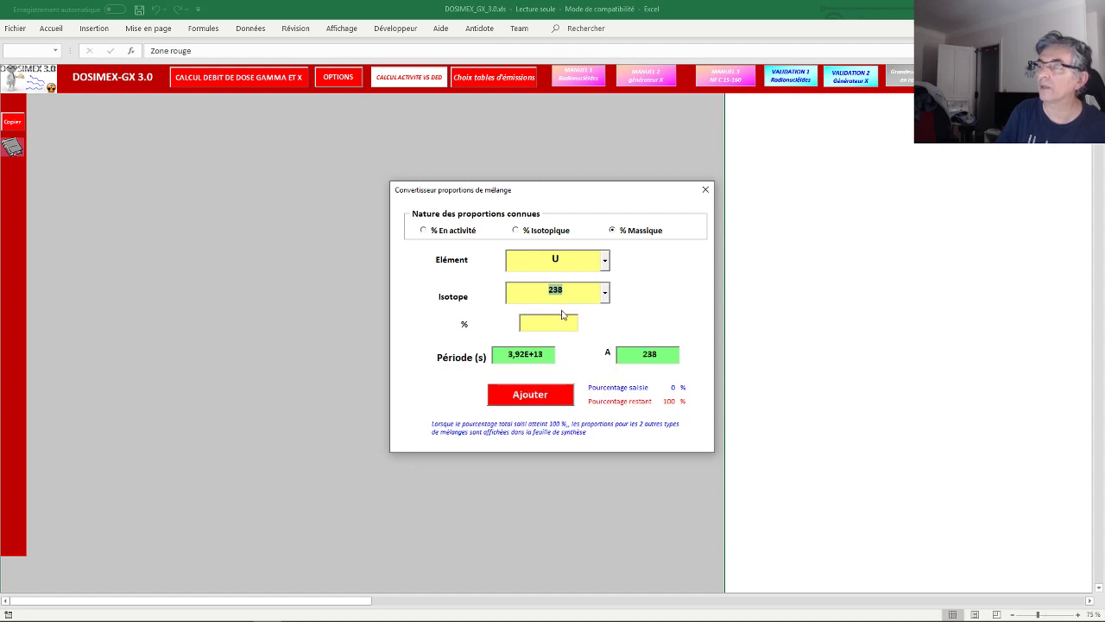
{"action": "left_click", "coordinate": [562, 324]}
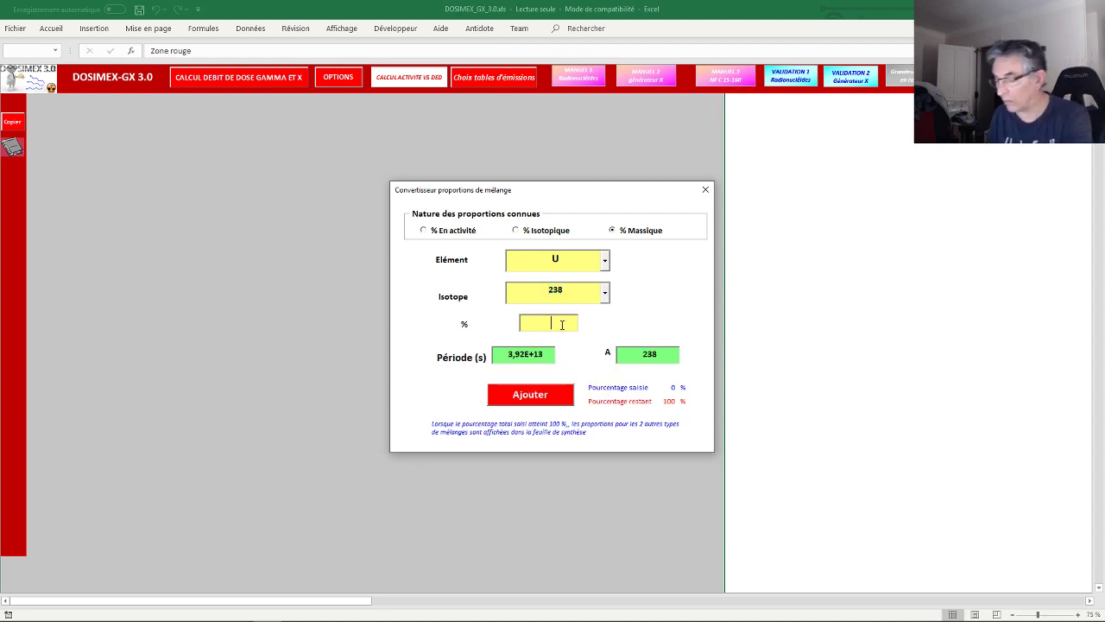
{"action": "type", "text": "97"}
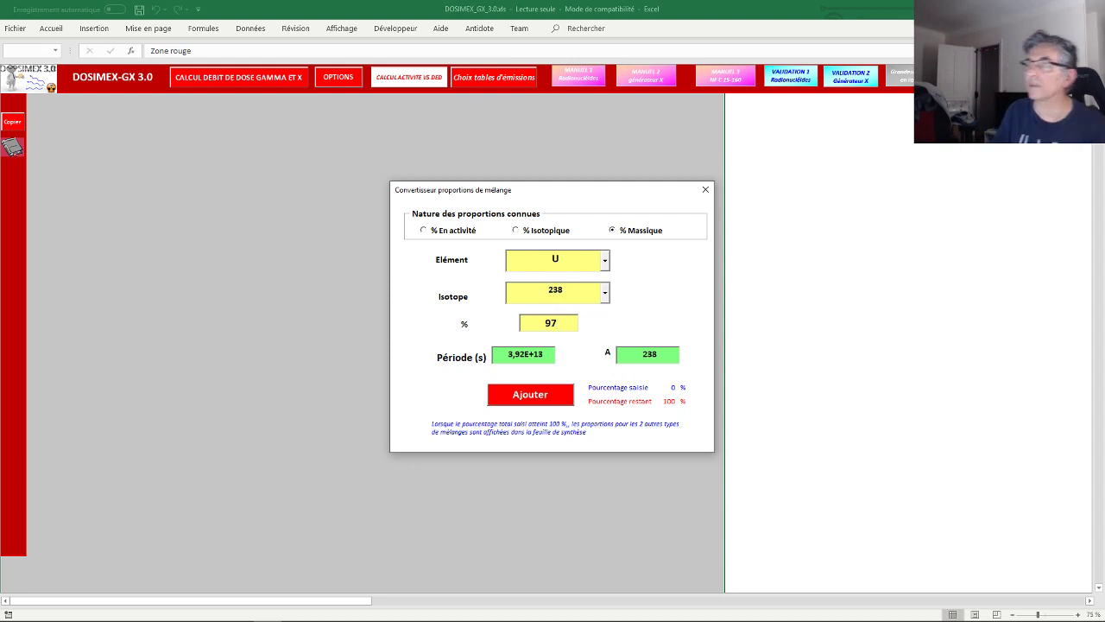
{"action": "left_click", "coordinate": [530, 395]}
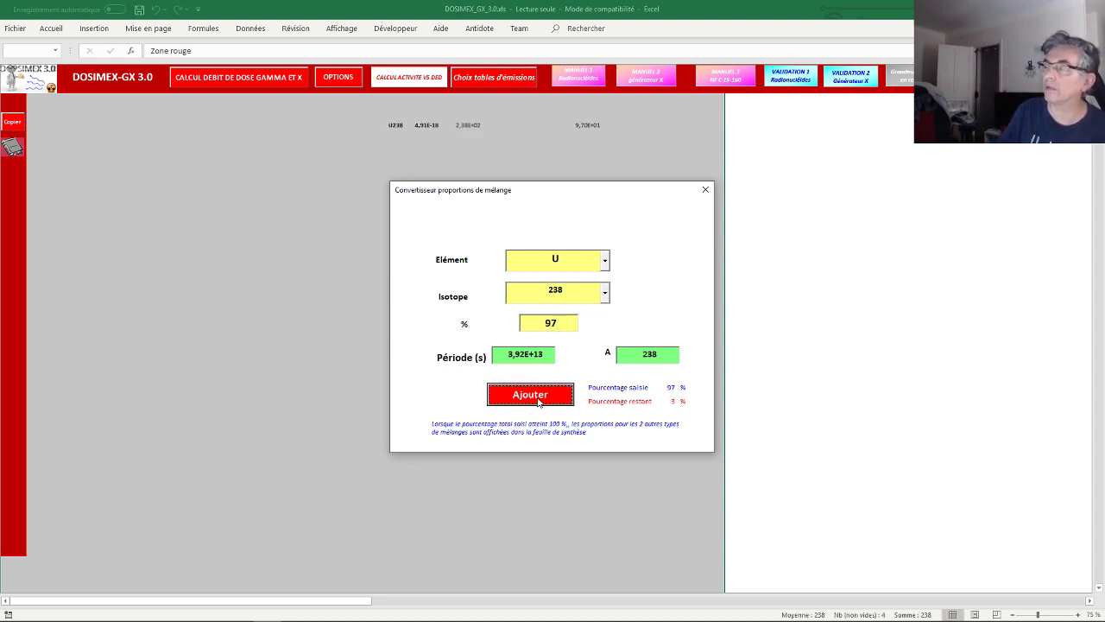
Add U isotope 235 at 3 % to complete the mixture, and close the converter to view the converted proportions
{"action": "left_click", "coordinate": [605, 295]}
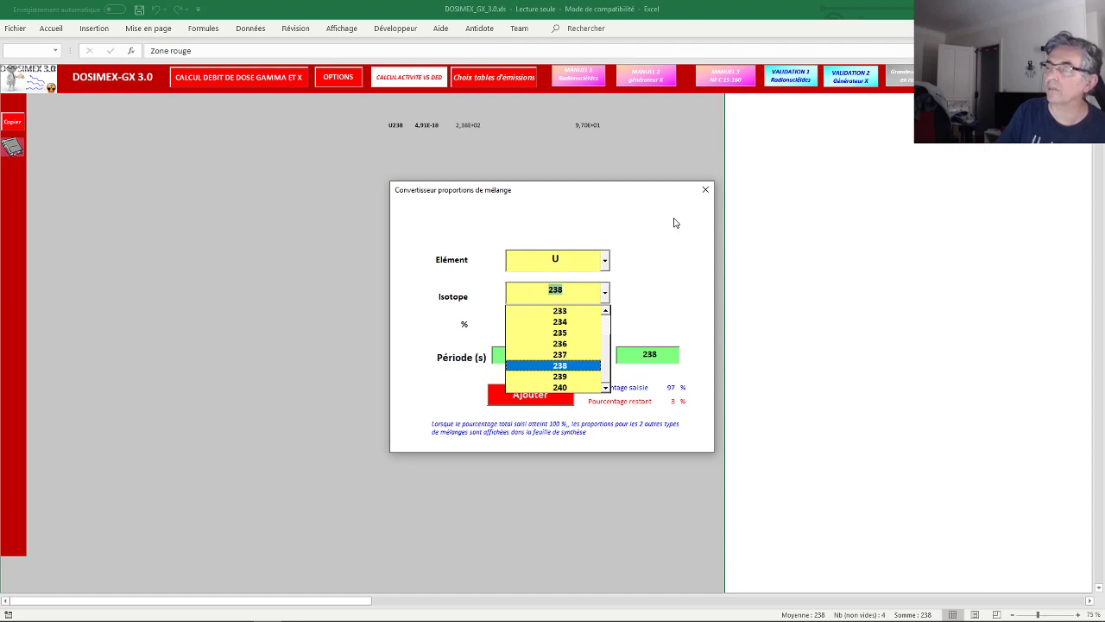
{"action": "left_click", "coordinate": [572, 333]}
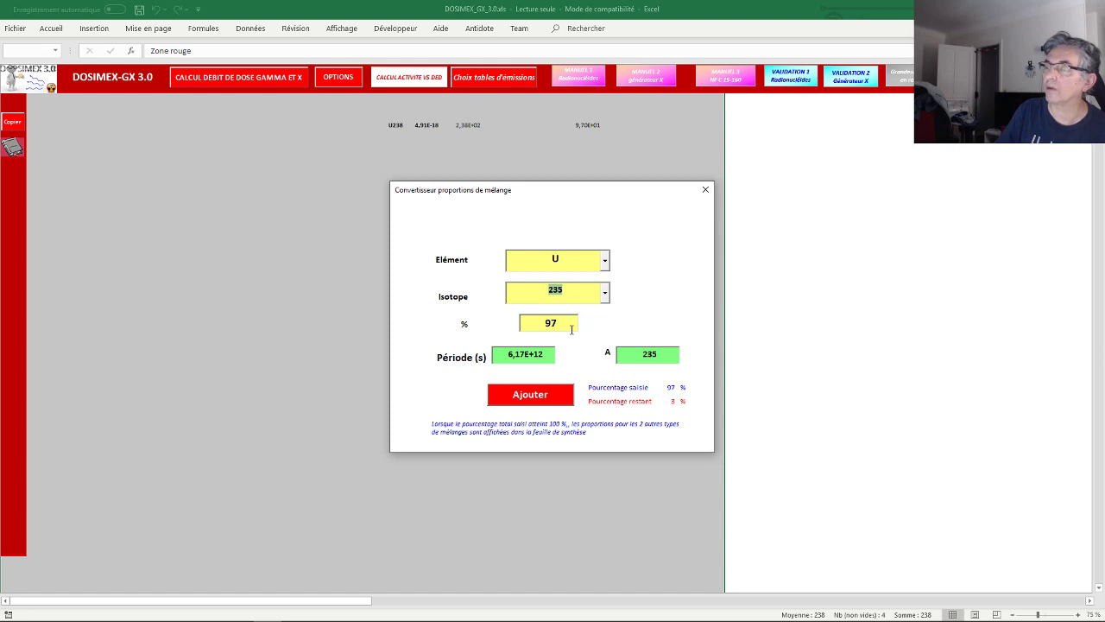
{"action": "left_click", "coordinate": [567, 323]}
{"action": "double_click", "coordinate": [560, 323]}
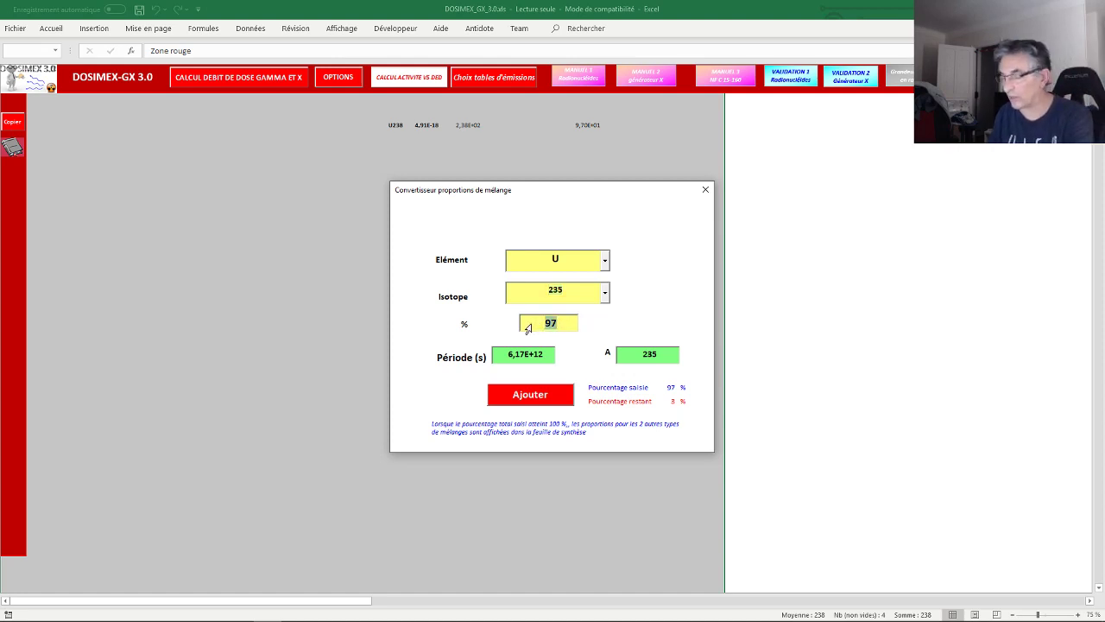
{"action": "type", "text": "3"}
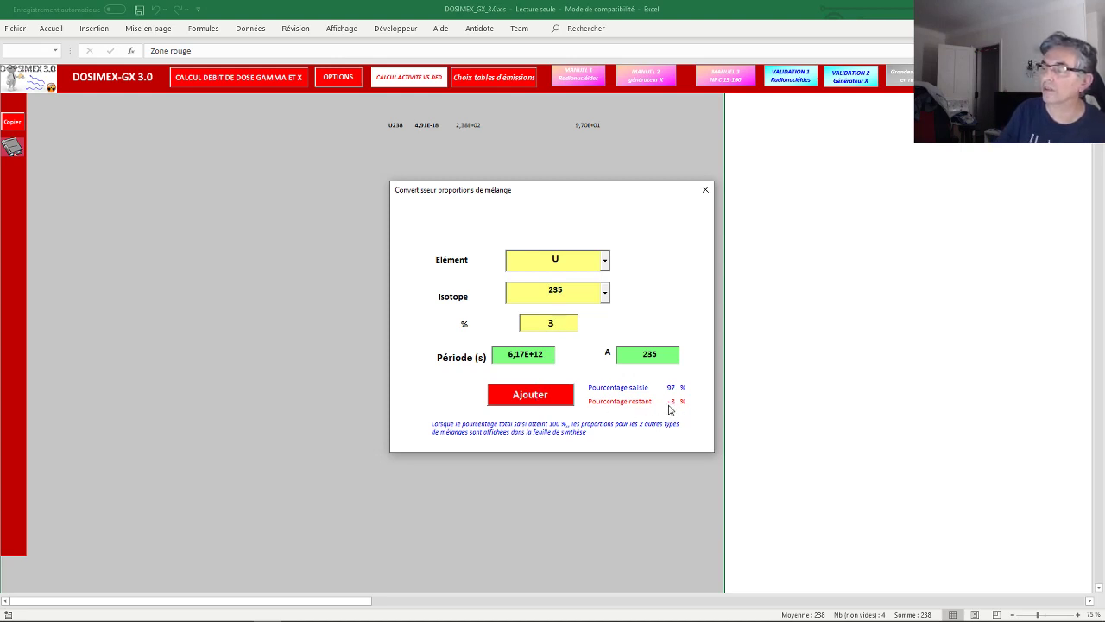
{"action": "left_click", "coordinate": [567, 399]}
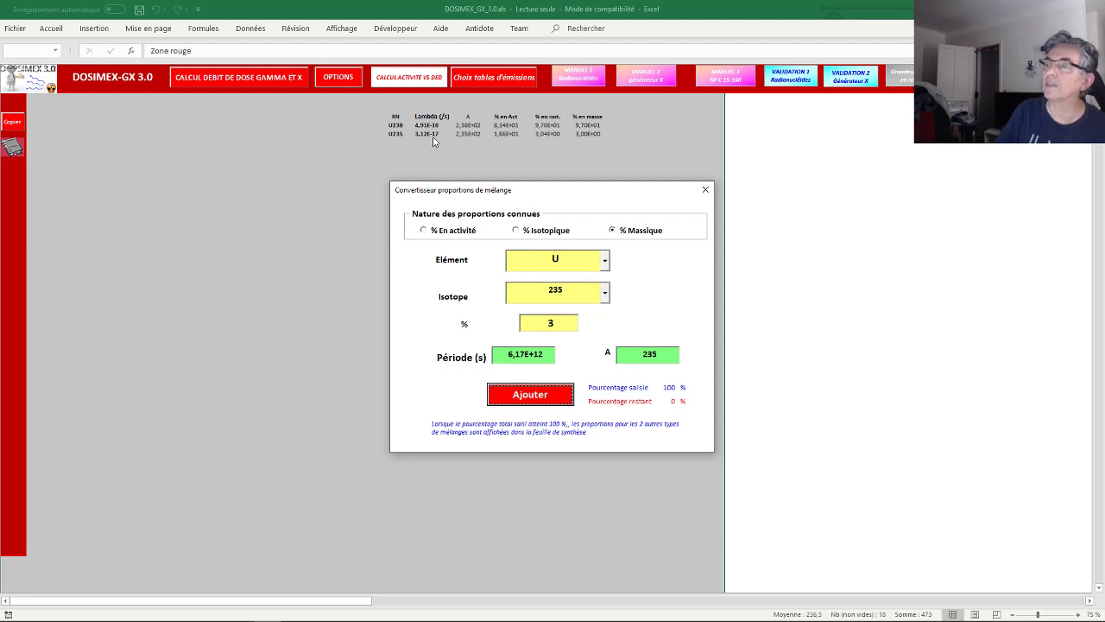
{"action": "left_click", "coordinate": [706, 189]}
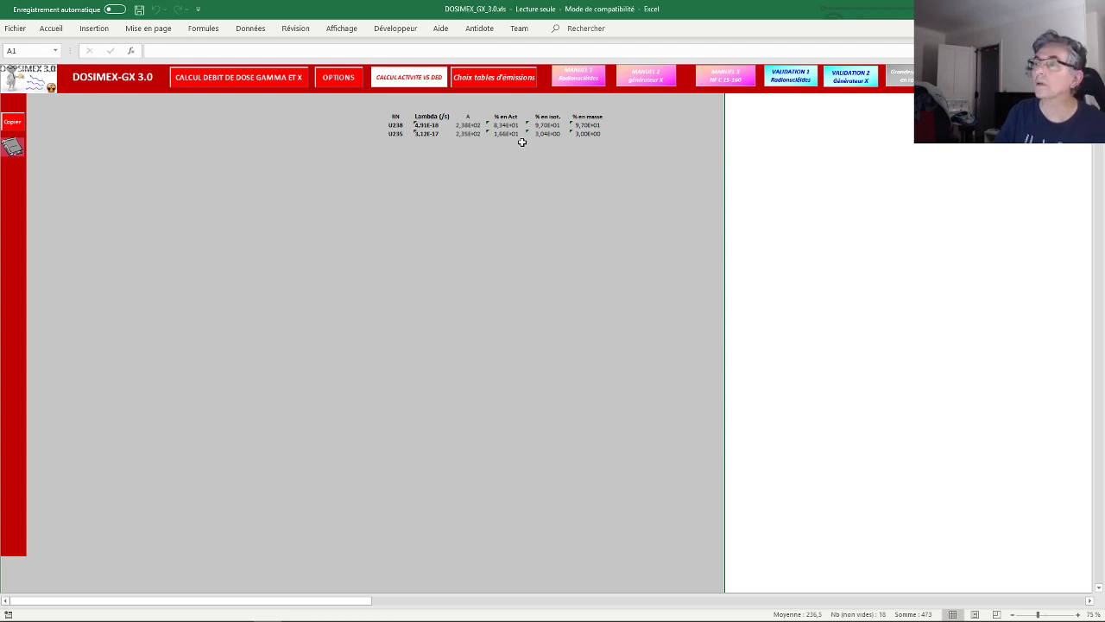
{"action": "scroll", "coordinate": [522, 142], "scroll_direction": "up", "scroll_amount": 2}
{"action": "left_click", "coordinate": [667, 226]}
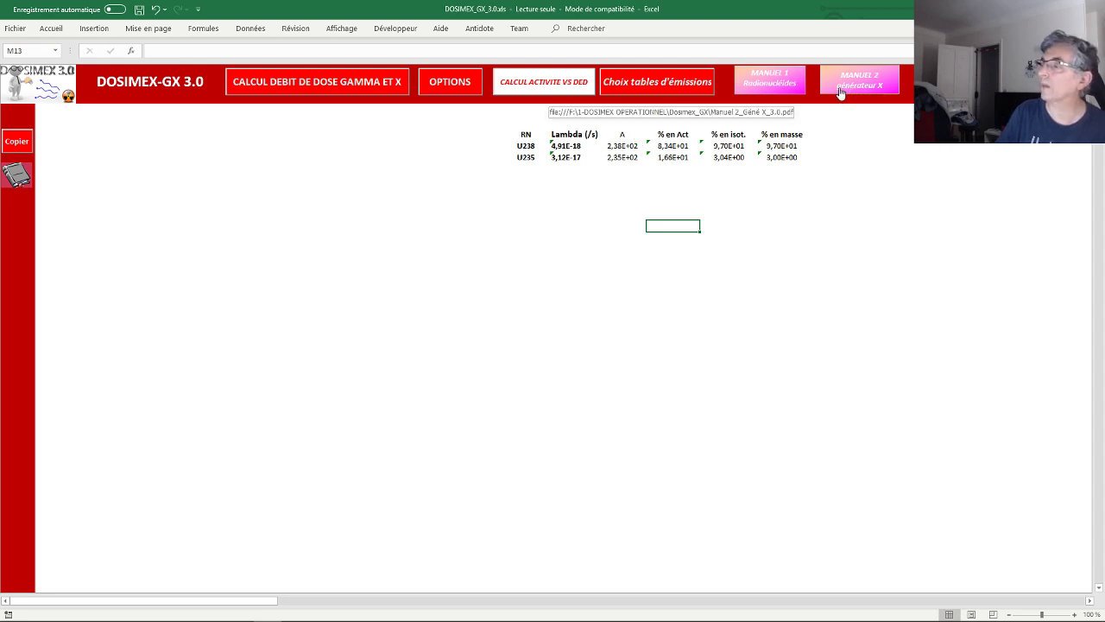
Open the AIEA source danger categorisation from the options and classify a Co60 source with an activity of 10 TBq
{"action": "left_click", "coordinate": [467, 85]}
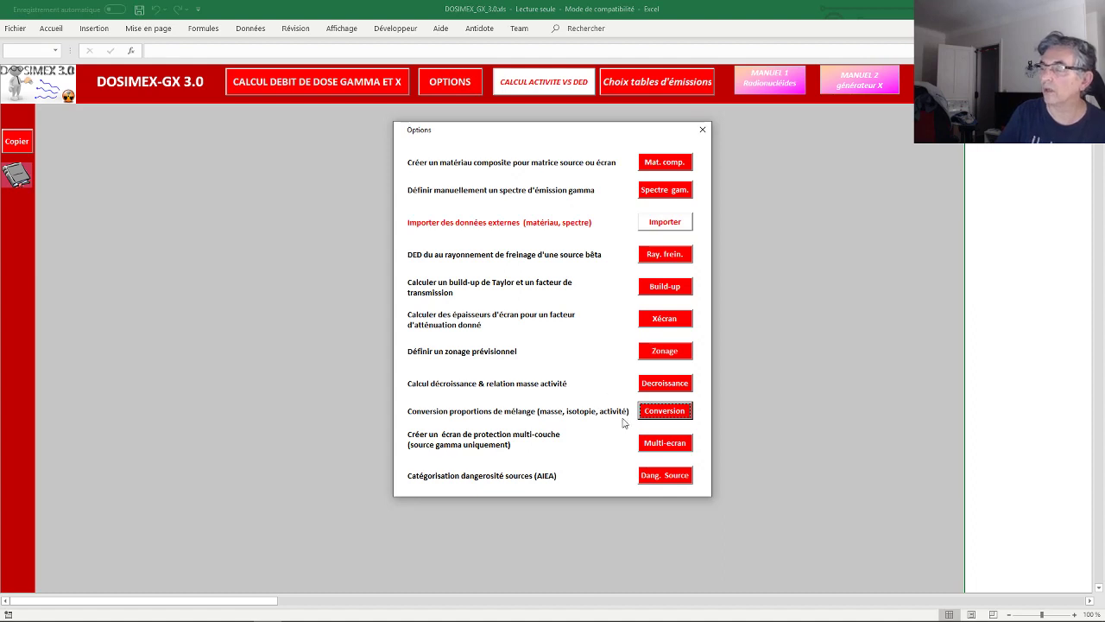
{"action": "left_click", "coordinate": [665, 476]}
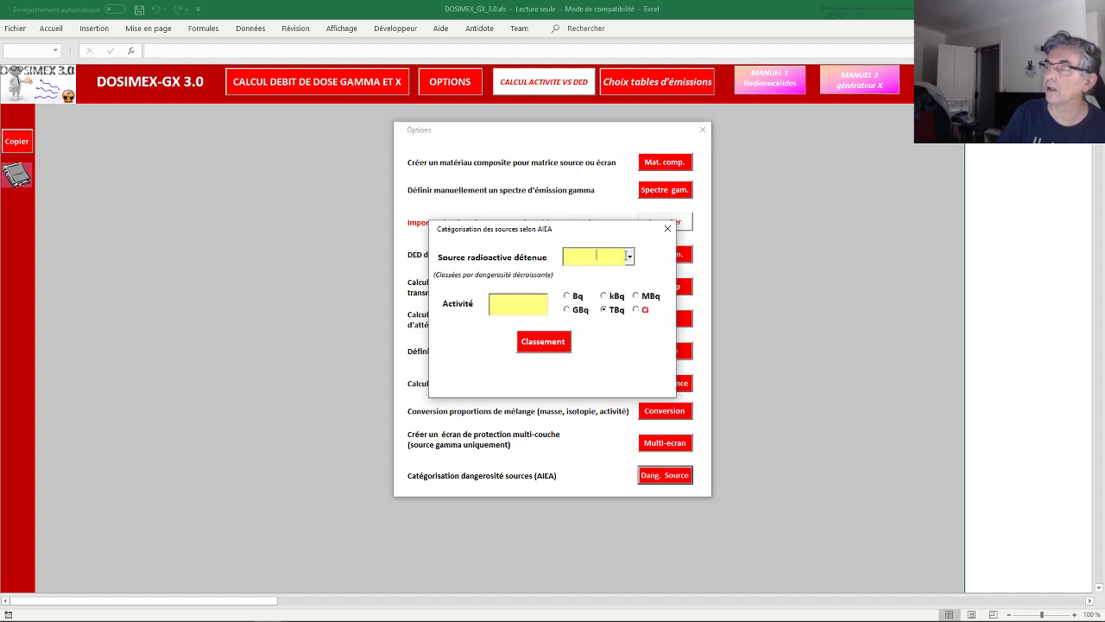
{"action": "left_click", "coordinate": [631, 261]}
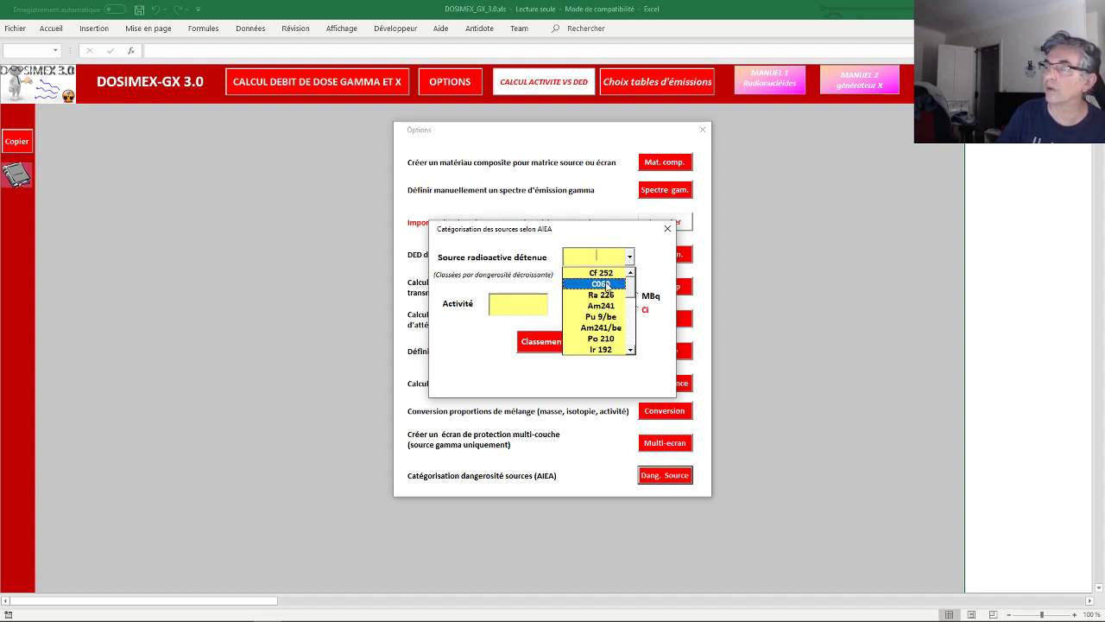
{"action": "left_click", "coordinate": [607, 285]}
{"action": "left_click", "coordinate": [532, 313]}
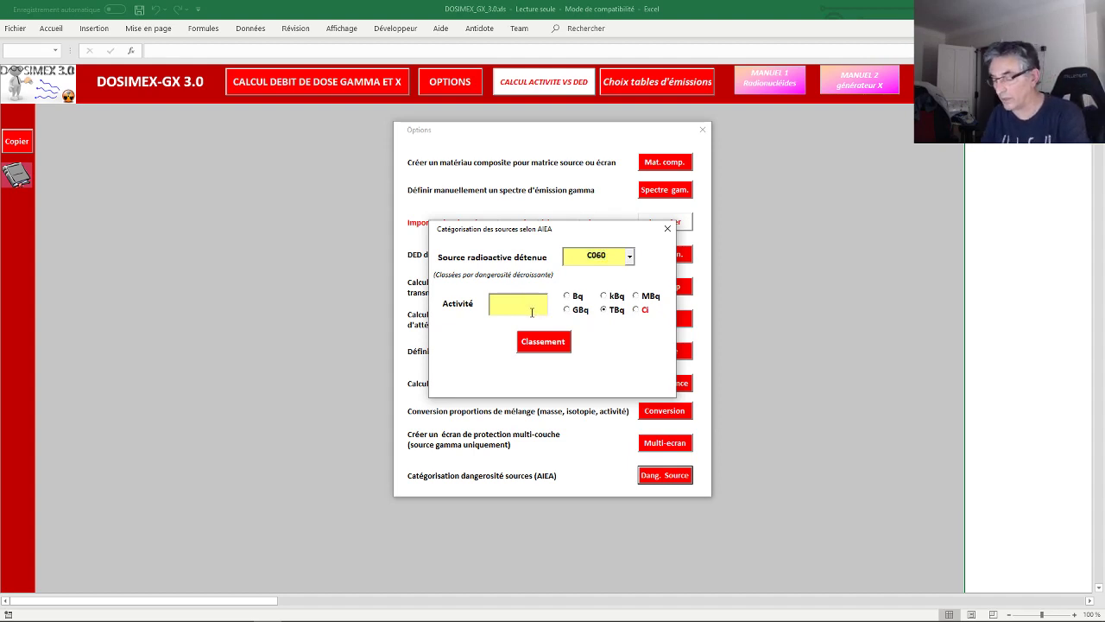
{"action": "type", "text": "10"}
{"action": "left_click", "coordinate": [564, 340]}
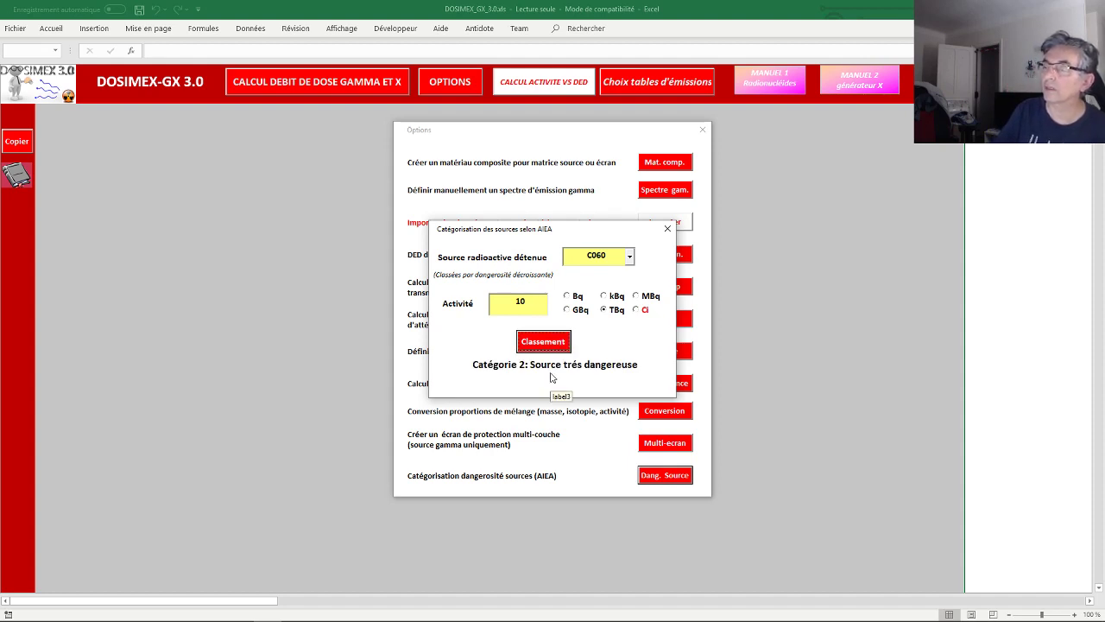
Reclassify the Co60 source with an activity of 1000 TBq, and close the categorisation and the options
{"action": "left_click", "coordinate": [525, 301]}
{"action": "type", "text": "00"}
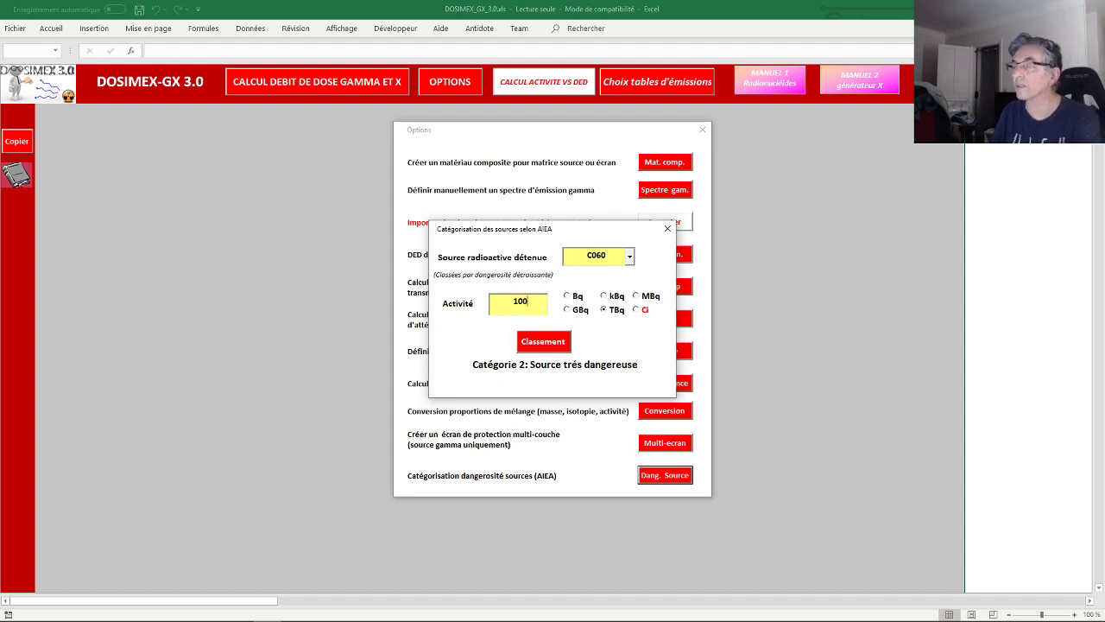
{"action": "left_click", "coordinate": [540, 342]}
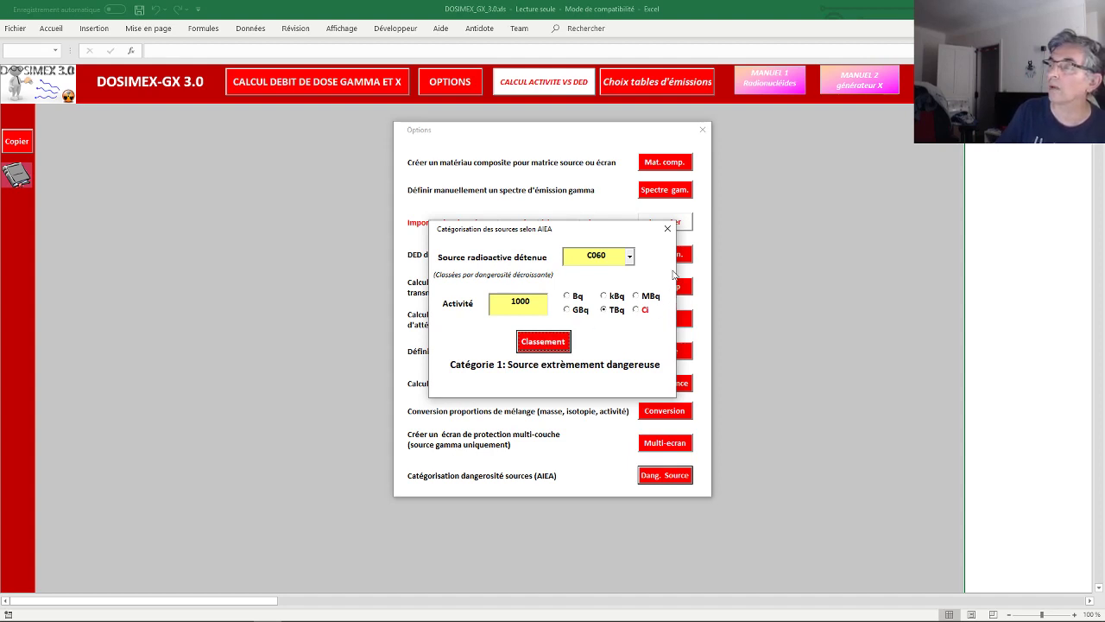
{"action": "left_click", "coordinate": [667, 228]}
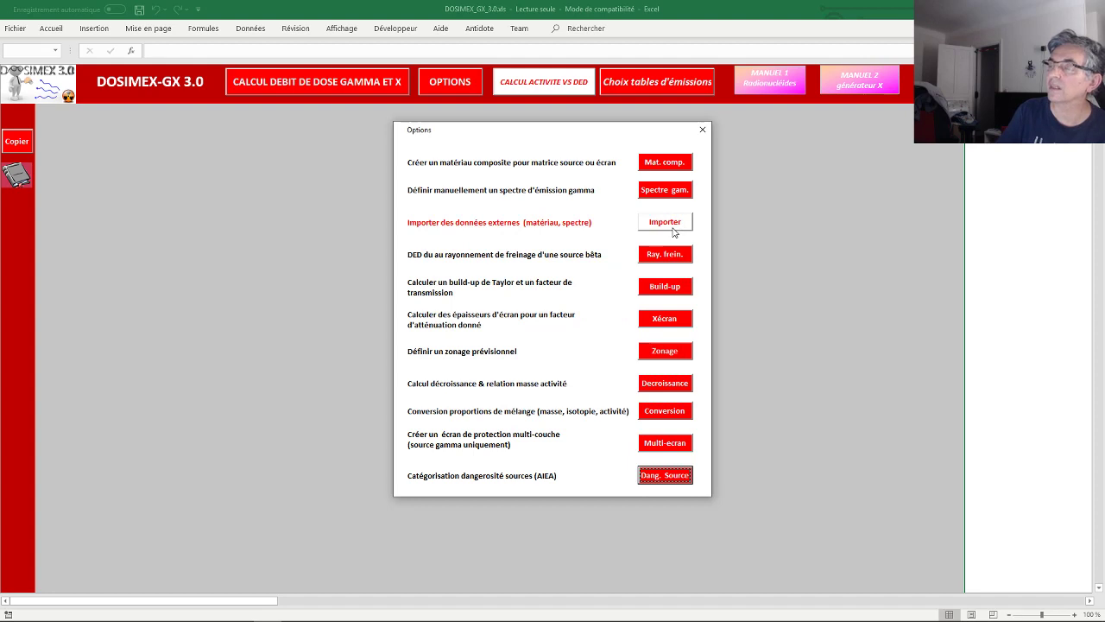
{"action": "left_click", "coordinate": [703, 130]}
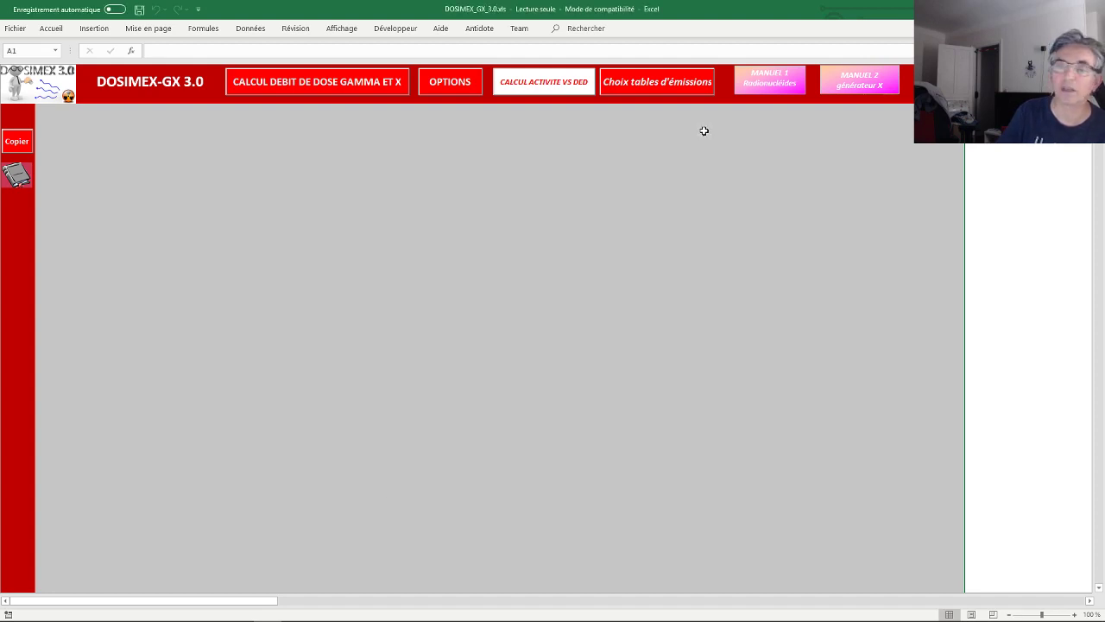